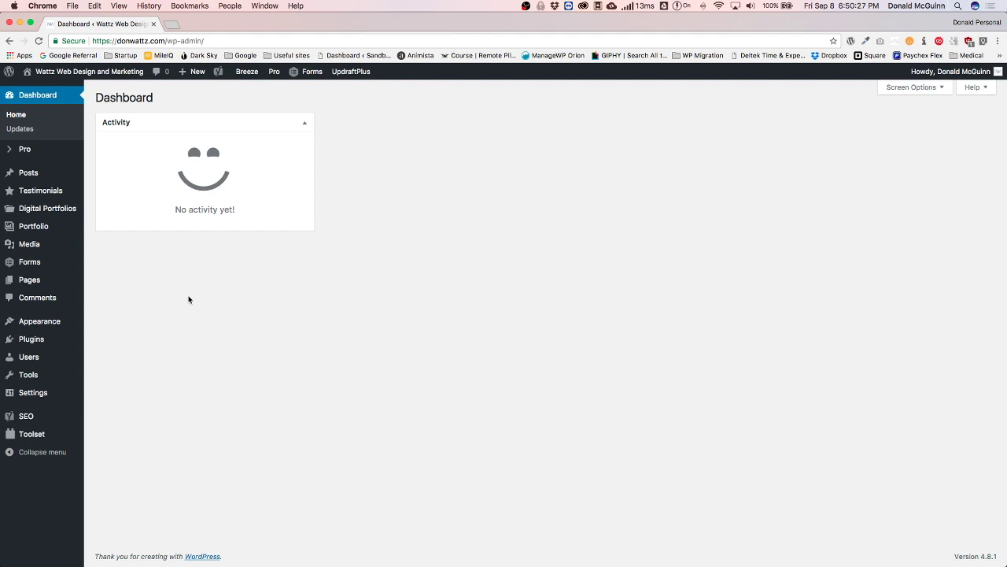
# Install the Envira Gallery extension from the Pro theme's Overview extensions list
pyautogui.moveTo(28, 153)
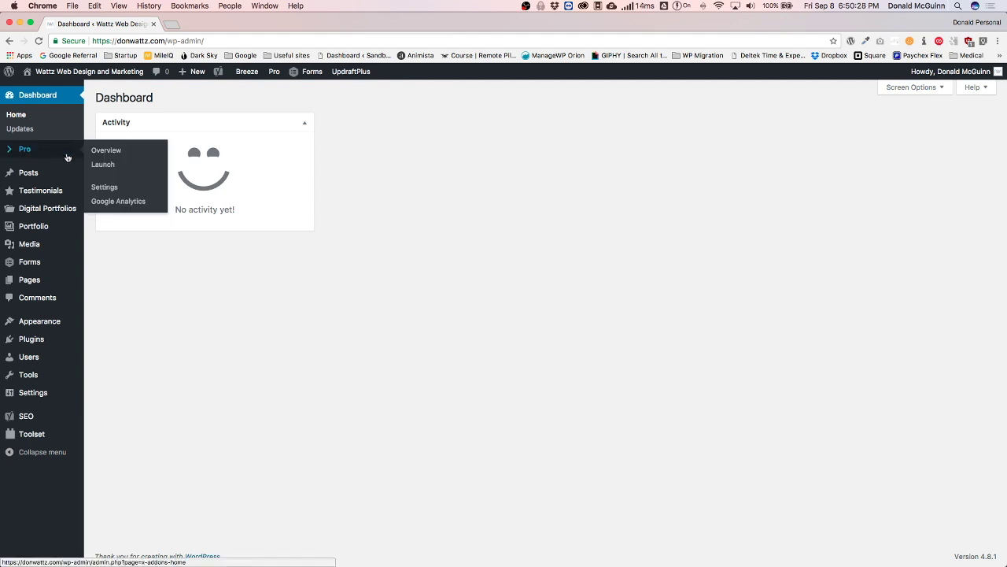
pyautogui.click(107, 150)
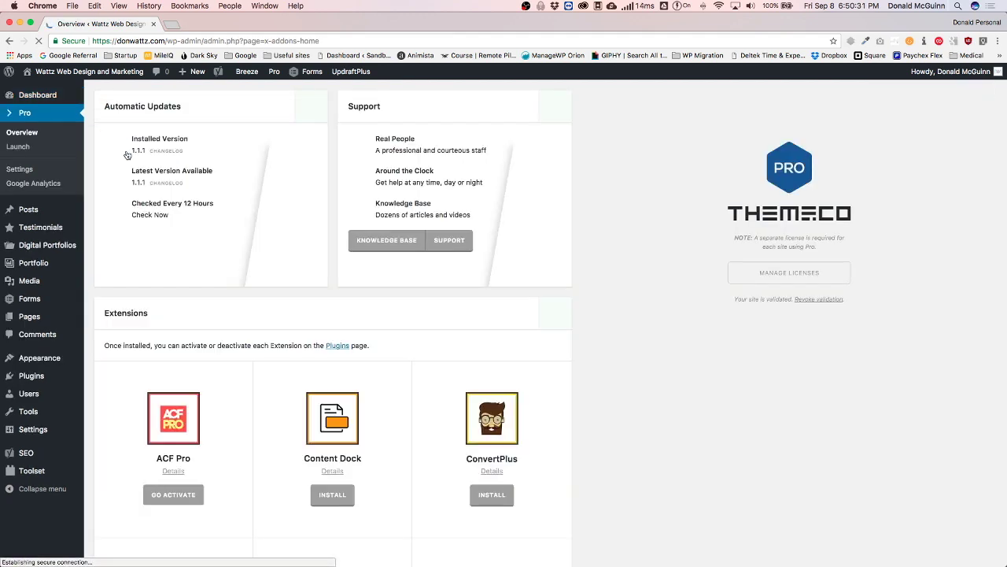
pyautogui.scroll(-2, 334, 302)
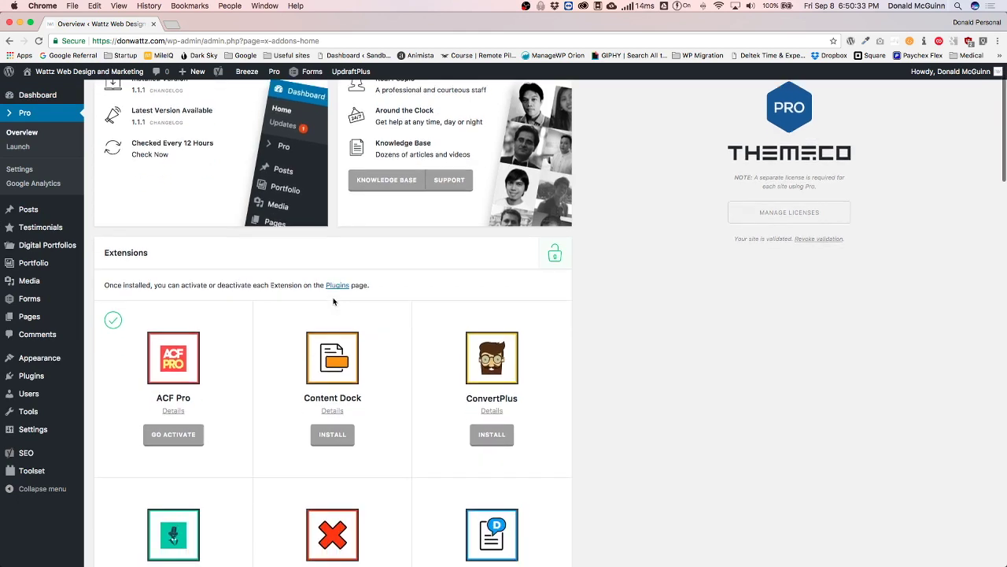
pyautogui.scroll(-8, 333, 302)
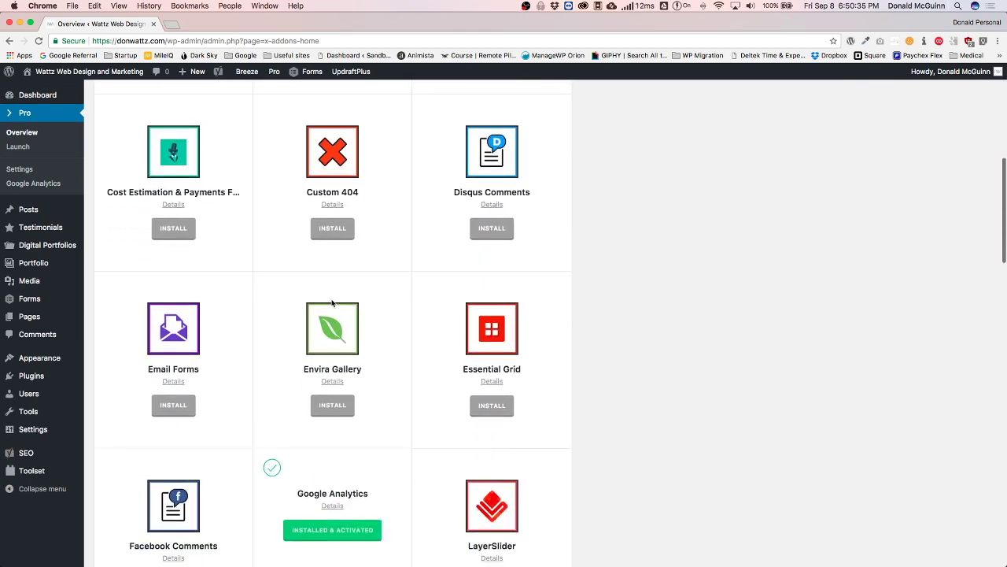
pyautogui.scroll(-2, 333, 301)
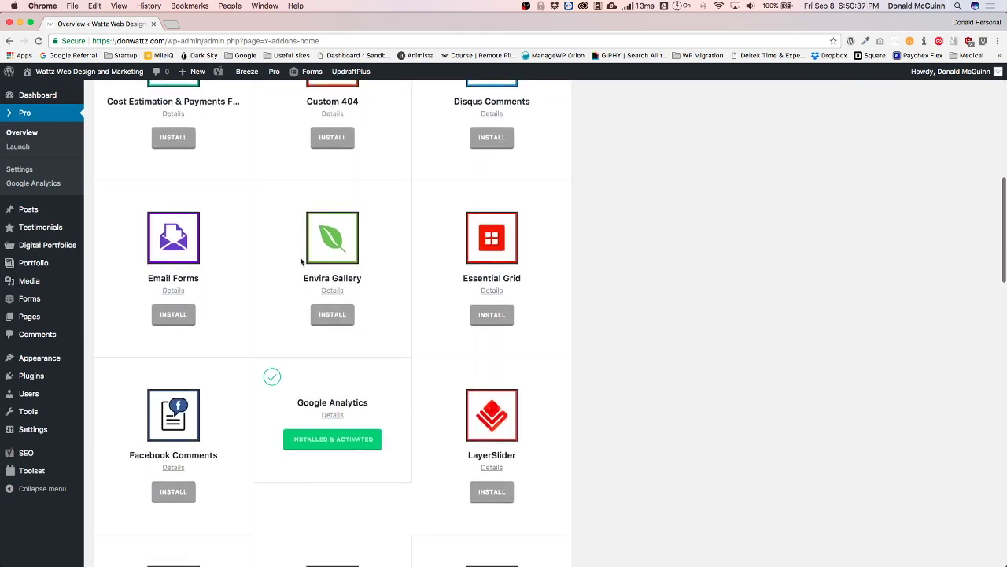
pyautogui.click(334, 314)
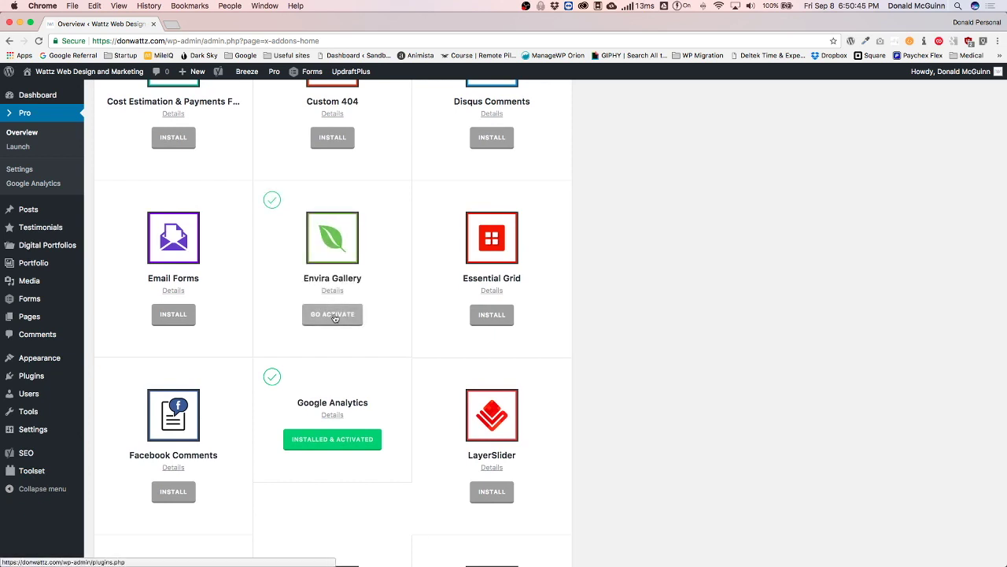
# Activate the Envira Gallery plugin, bringing the active plugin count to 14
pyautogui.click(334, 316)
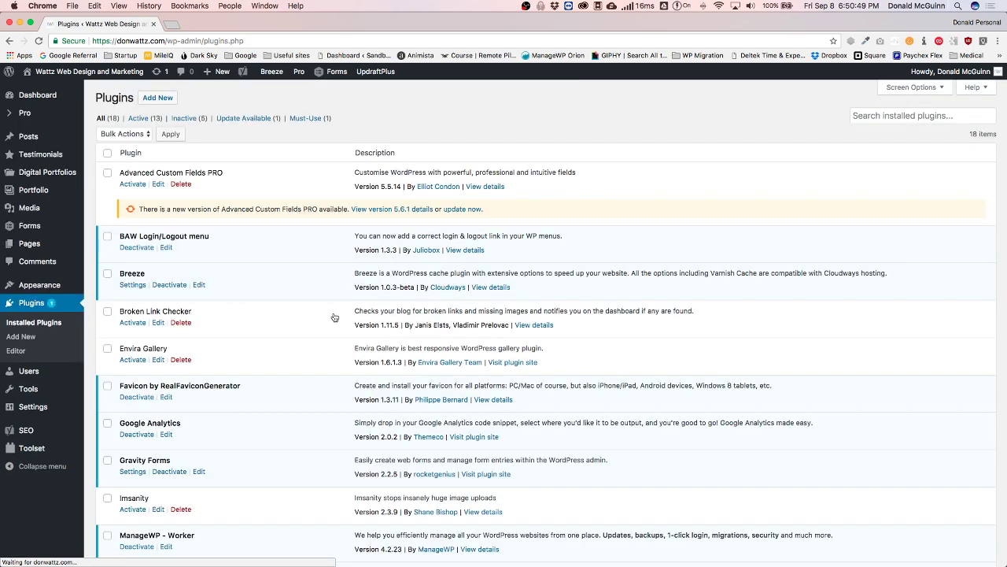
pyautogui.scroll(-2, 329, 316)
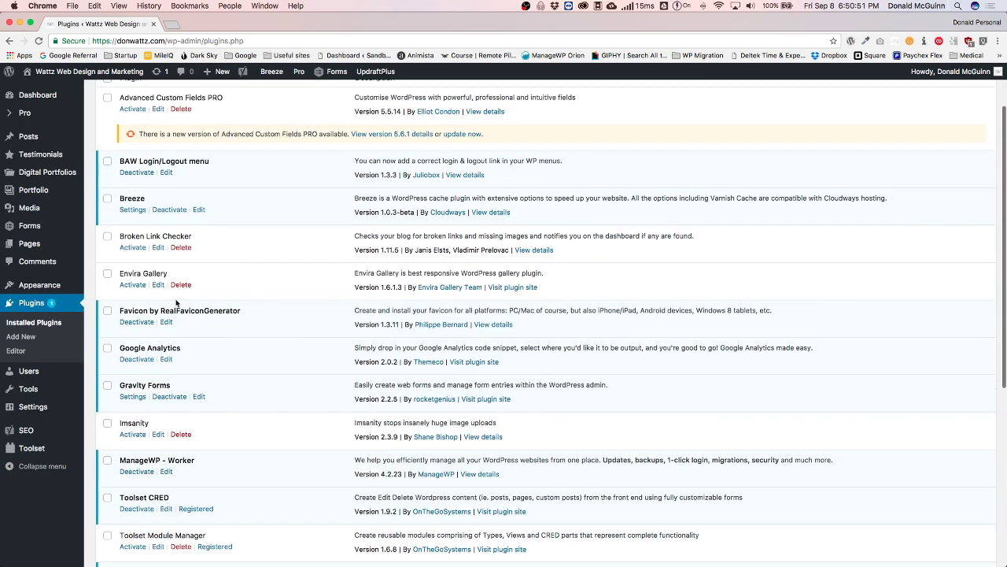
pyautogui.click(132, 289)
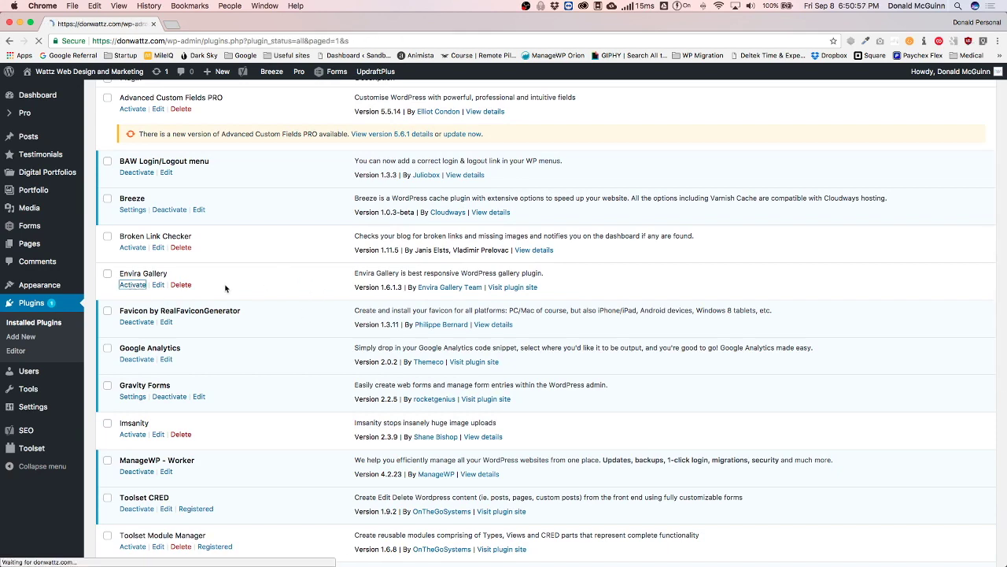
pyautogui.moveTo(52, 457)
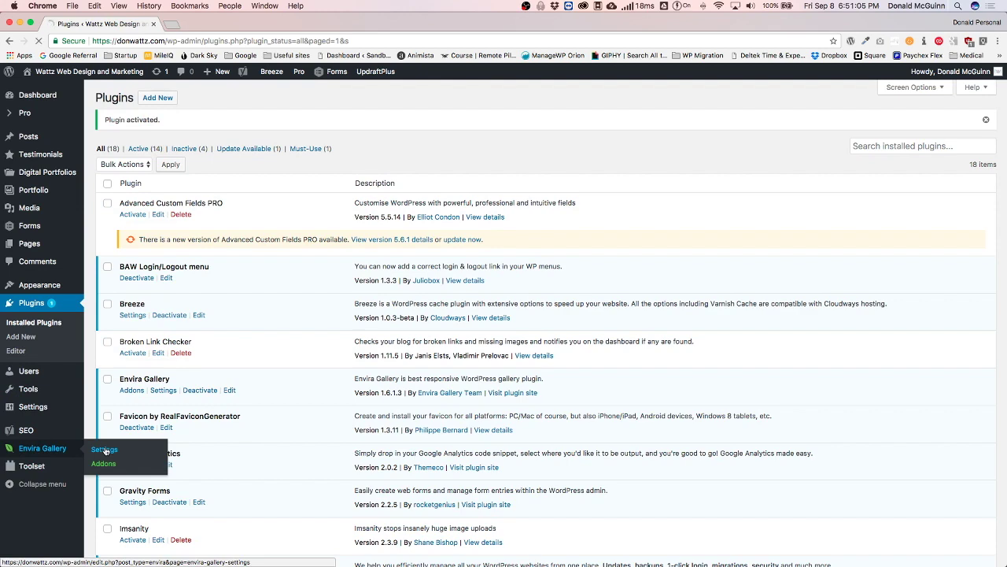
# Open Envira Gallery's settings and look over the license key field
pyautogui.click(105, 450)
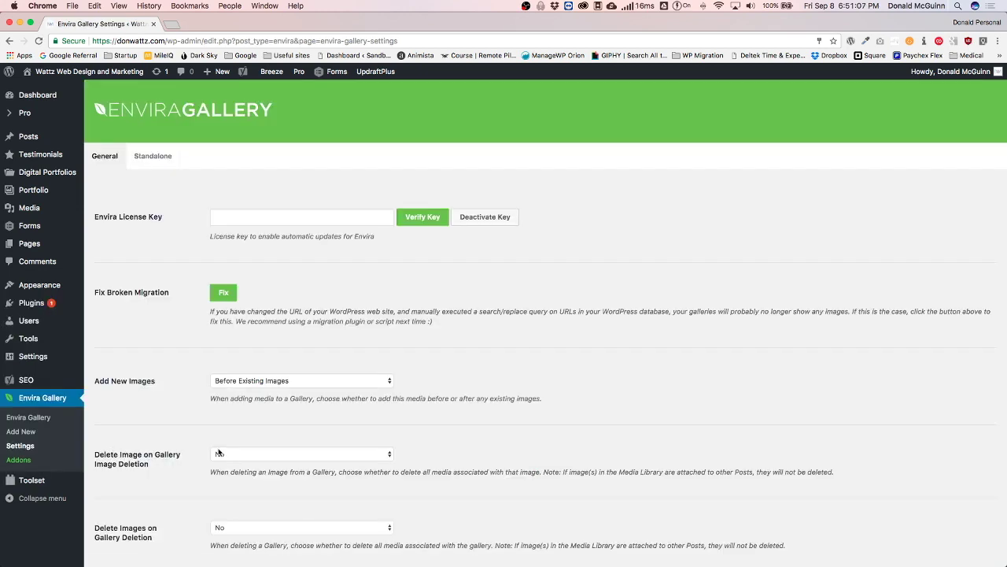
pyautogui.click(231, 216)
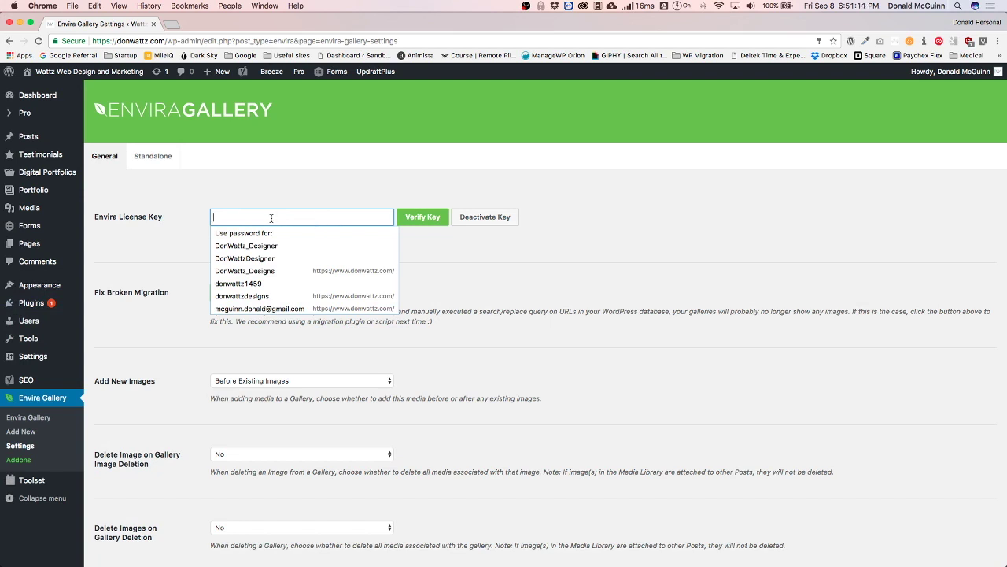
pyautogui.click(194, 219)
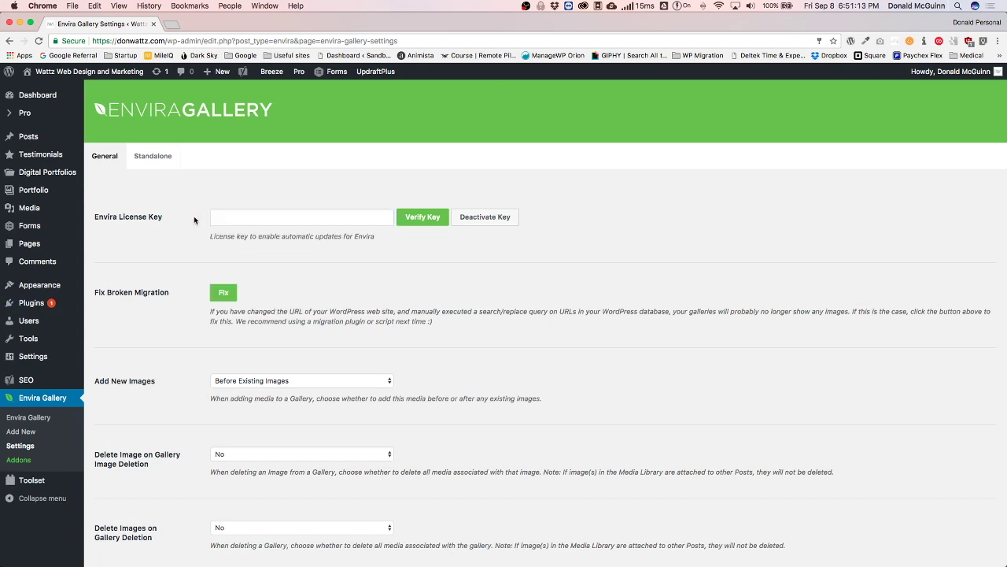
pyautogui.scroll(-3, 192, 219)
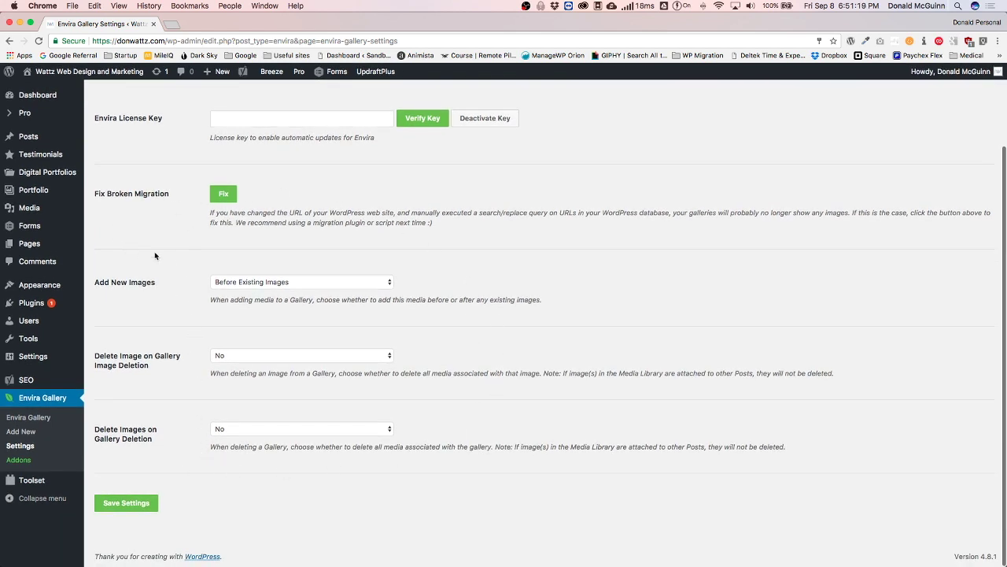
pyautogui.scroll(3, 155, 255)
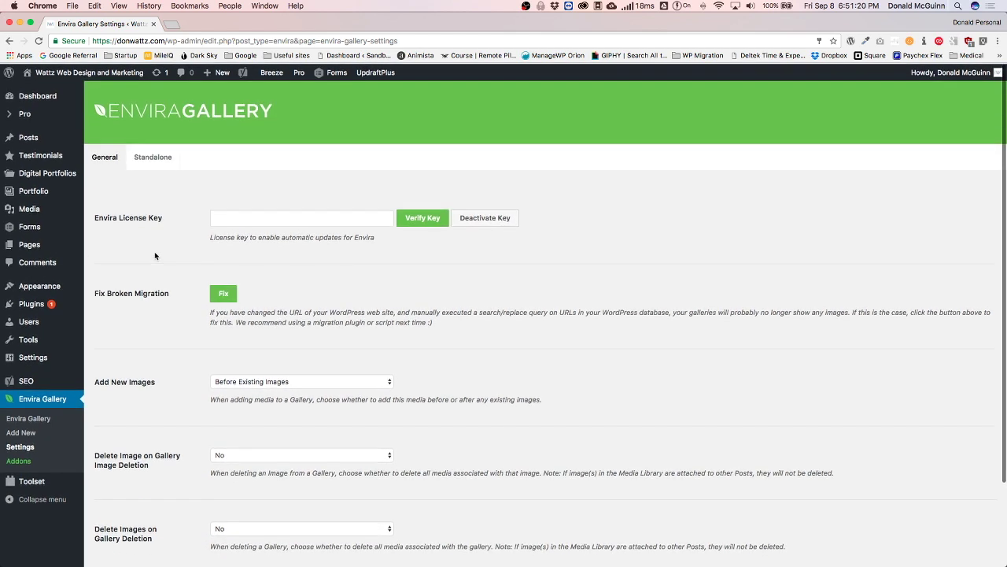
# Enable Standalone pages, keep the slugs 'envira' and 'envira_album', and save
pyautogui.click(153, 156)
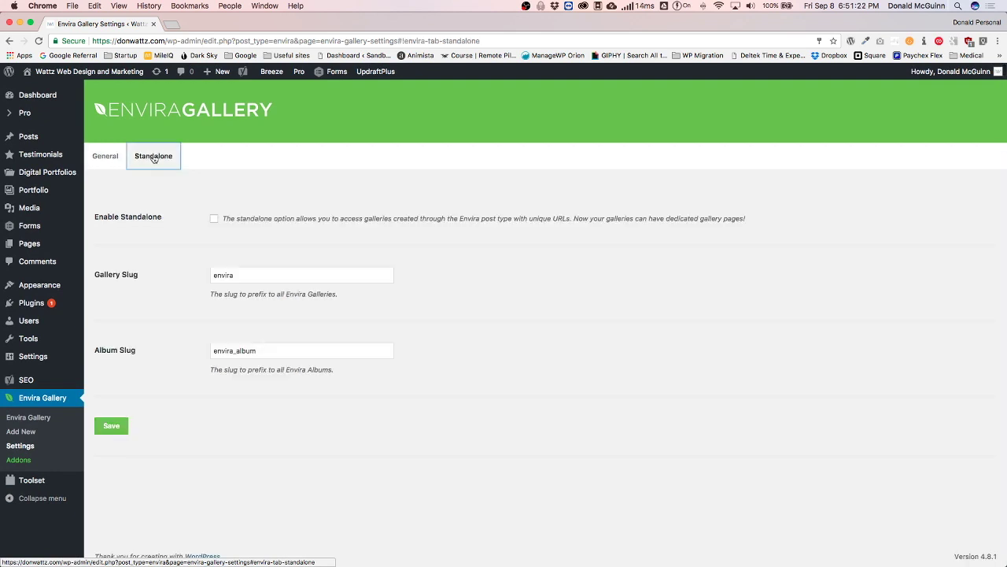
pyautogui.click(214, 219)
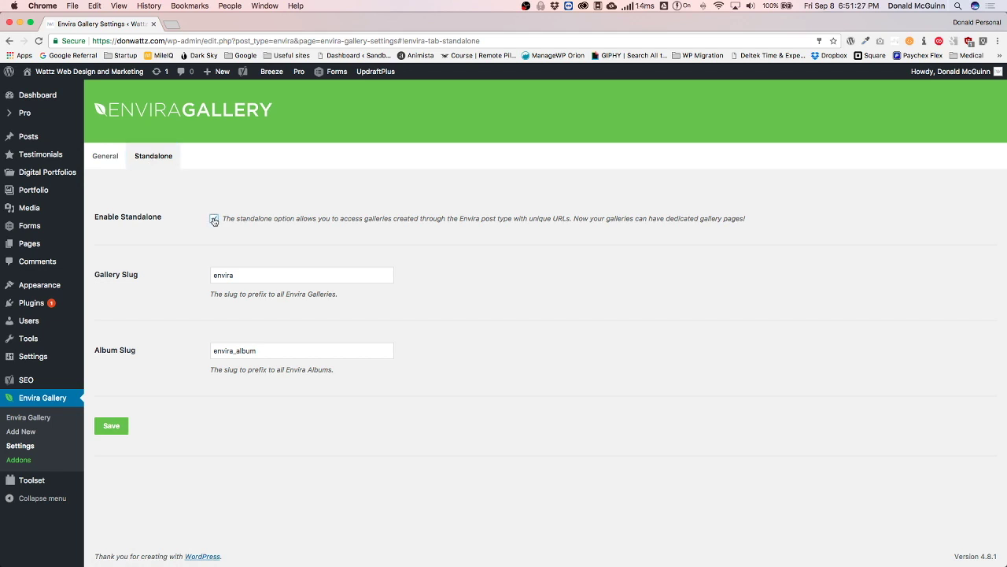
pyautogui.press('Tab')
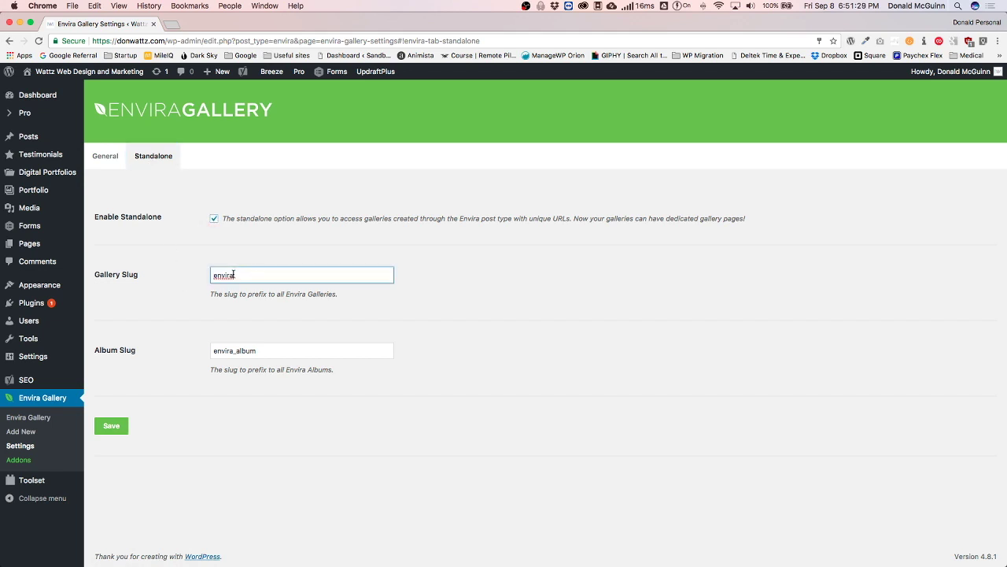
pyautogui.doubleClick(234, 275)
pyautogui.click(276, 354)
pyautogui.doubleClick(236, 351)
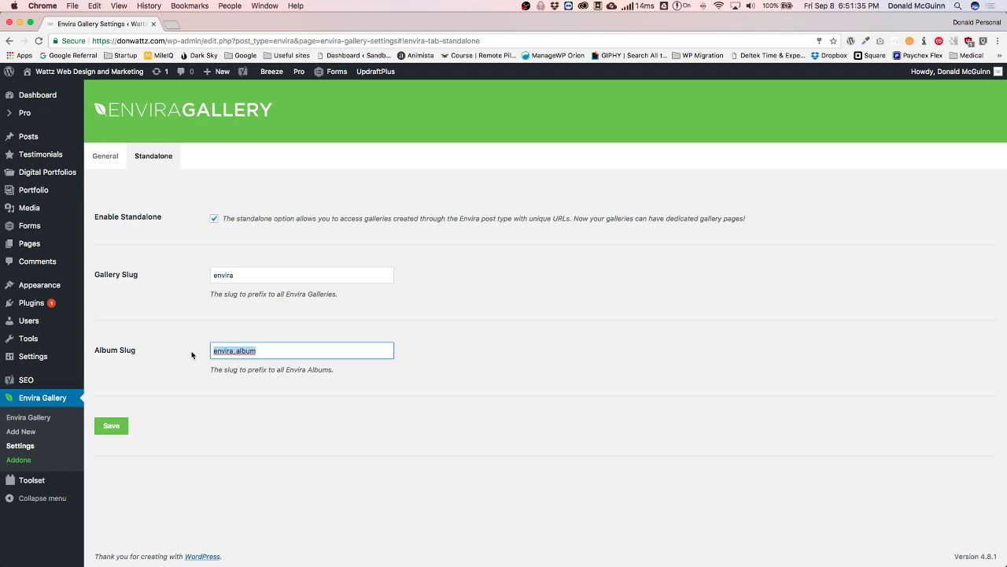
pyautogui.click(193, 355)
pyautogui.click(112, 426)
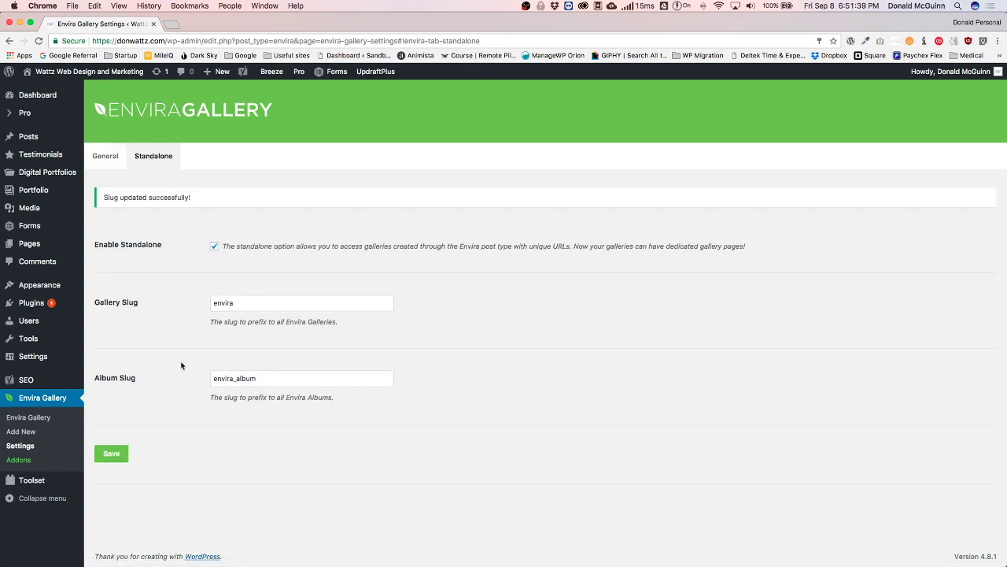
# Create a new Envira gallery titled 'Drone Images' and show its upload-from-computer area
pyautogui.click(24, 432)
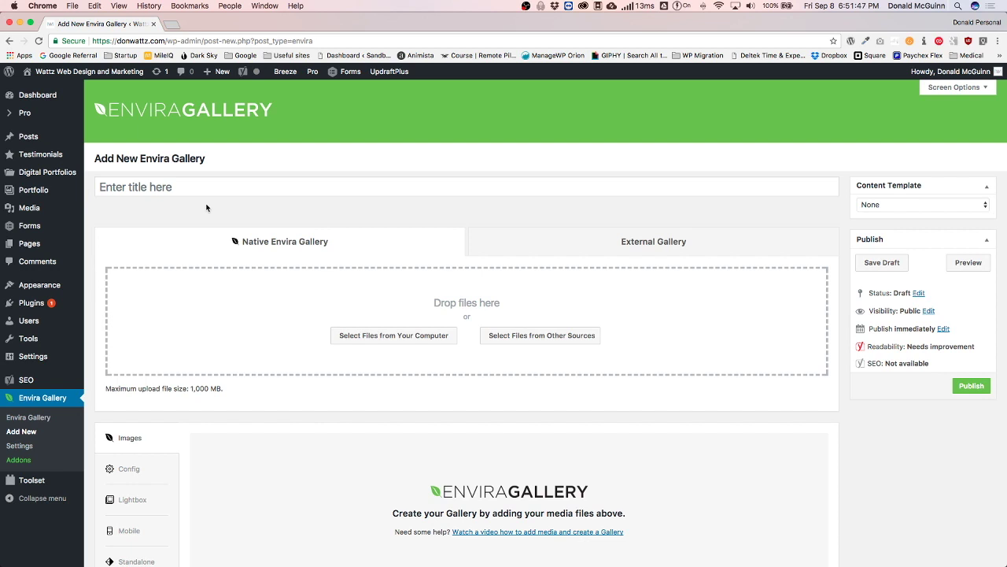
pyautogui.click(206, 188)
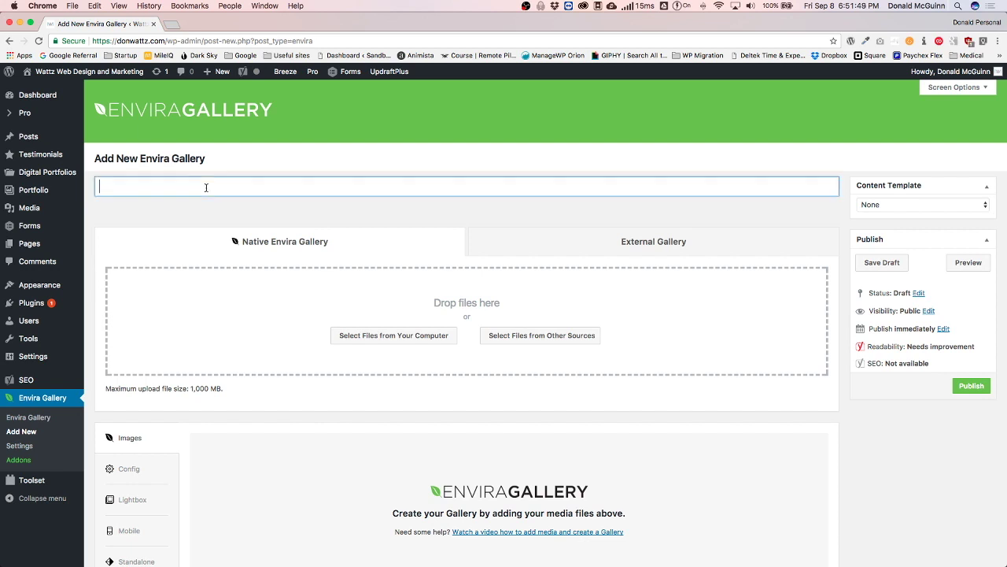
pyautogui.write('Drone Images')
pyautogui.click(457, 211)
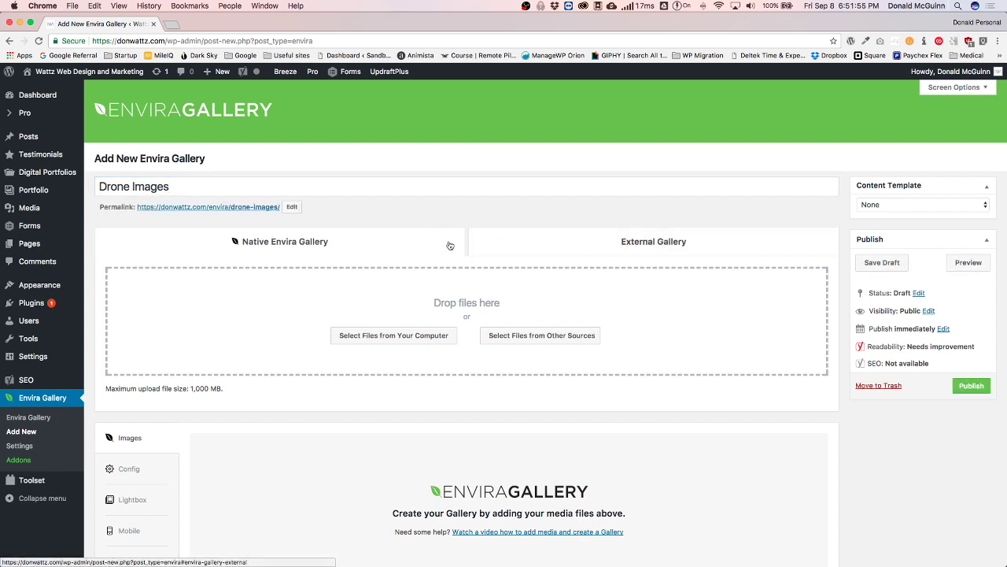
pyautogui.click(515, 244)
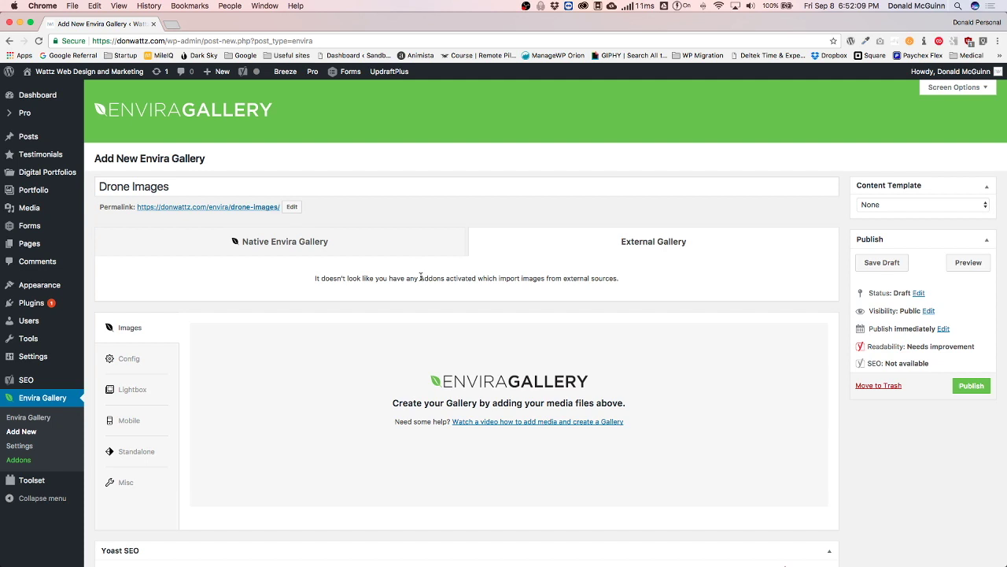
pyautogui.click(317, 248)
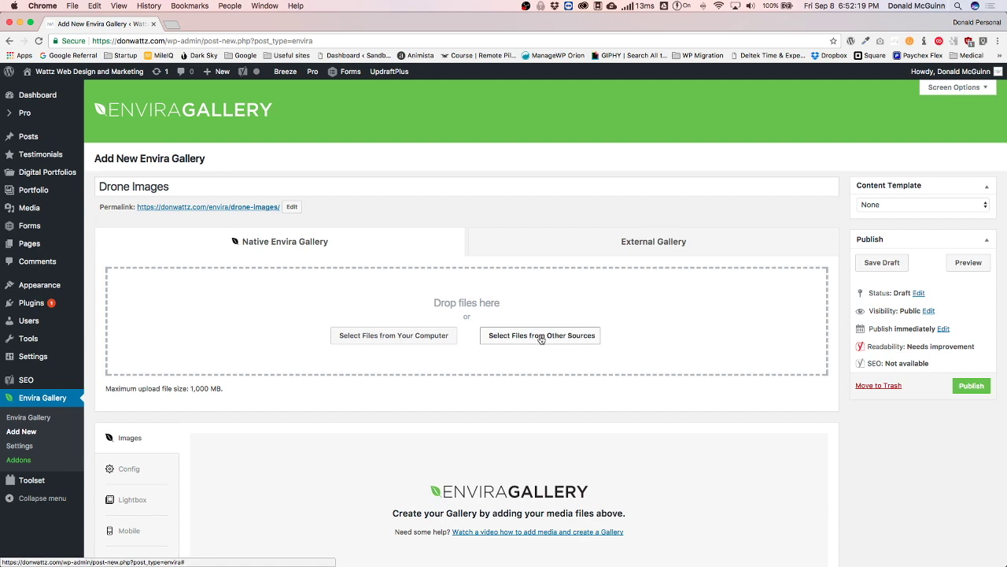
# Upload all nine photos from the Imagery > Misc > JPEG folder into the gallery
pyautogui.click(388, 338)
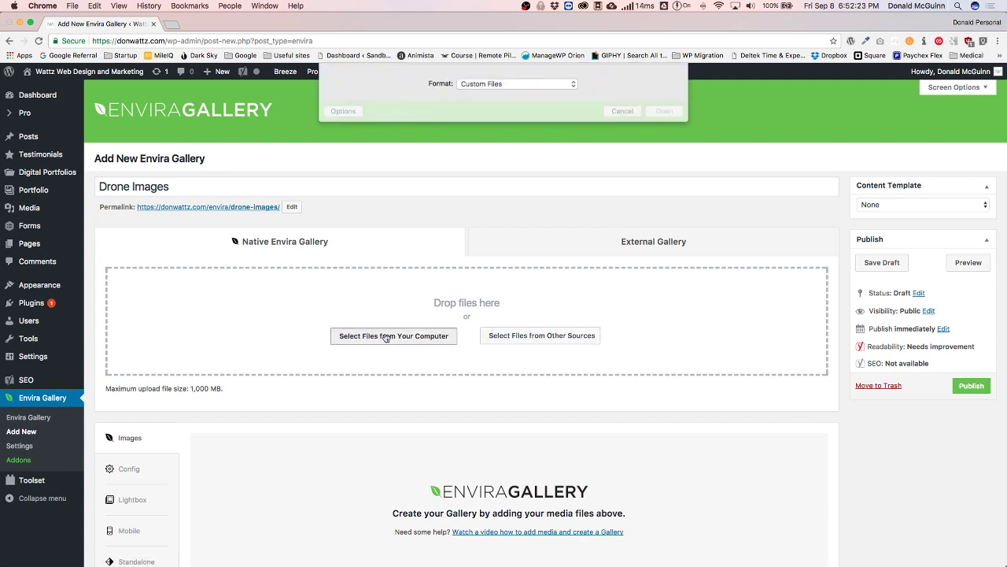
pyautogui.scroll(-5, 364, 130)
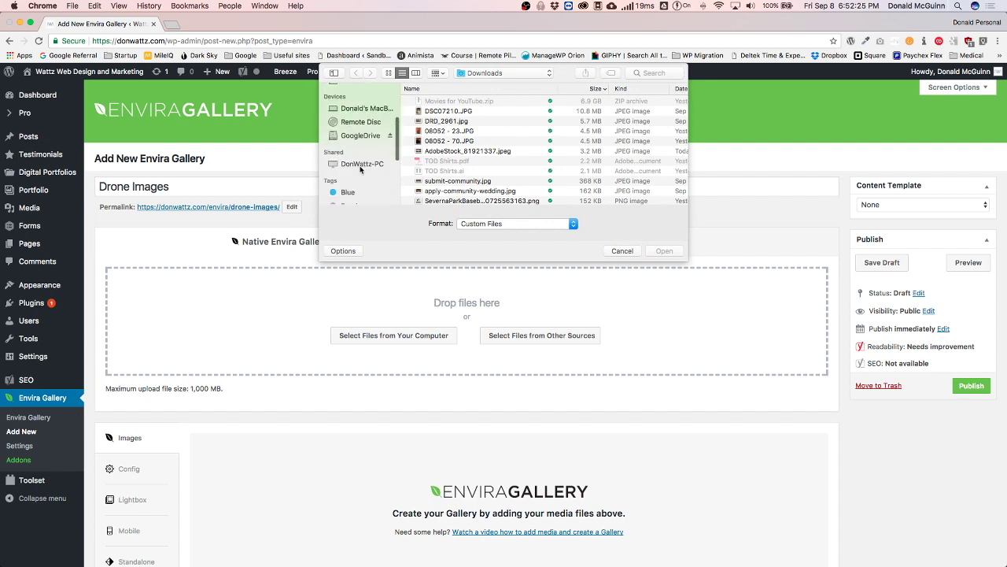
pyautogui.click(358, 136)
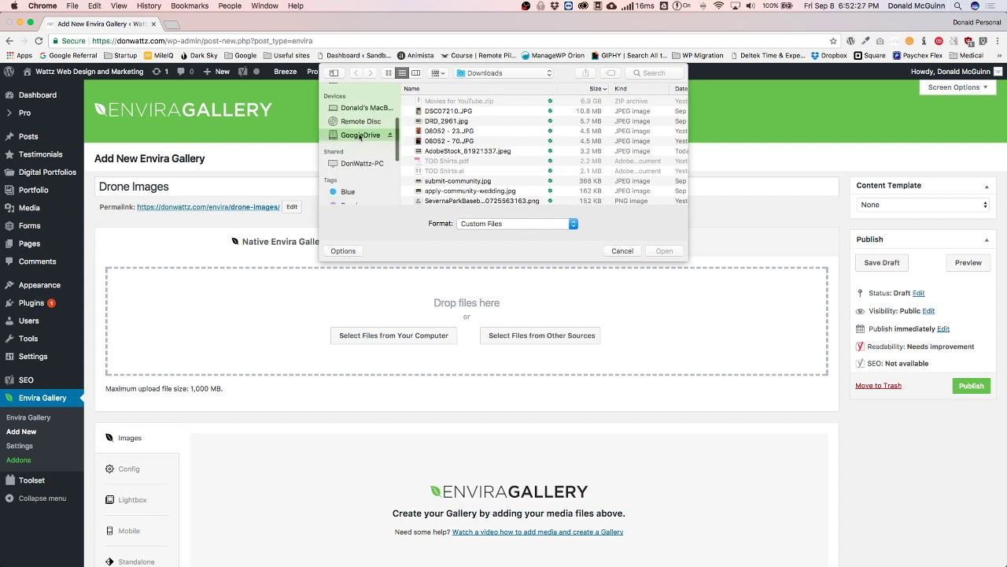
pyautogui.click(433, 112)
pyautogui.doubleClick(433, 111)
pyautogui.doubleClick(437, 102)
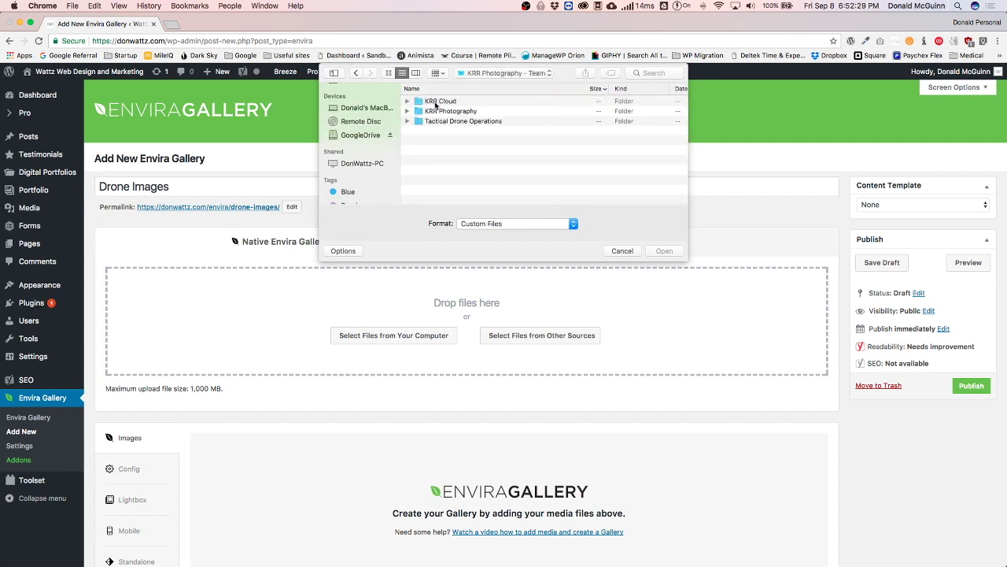
pyautogui.doubleClick(436, 121)
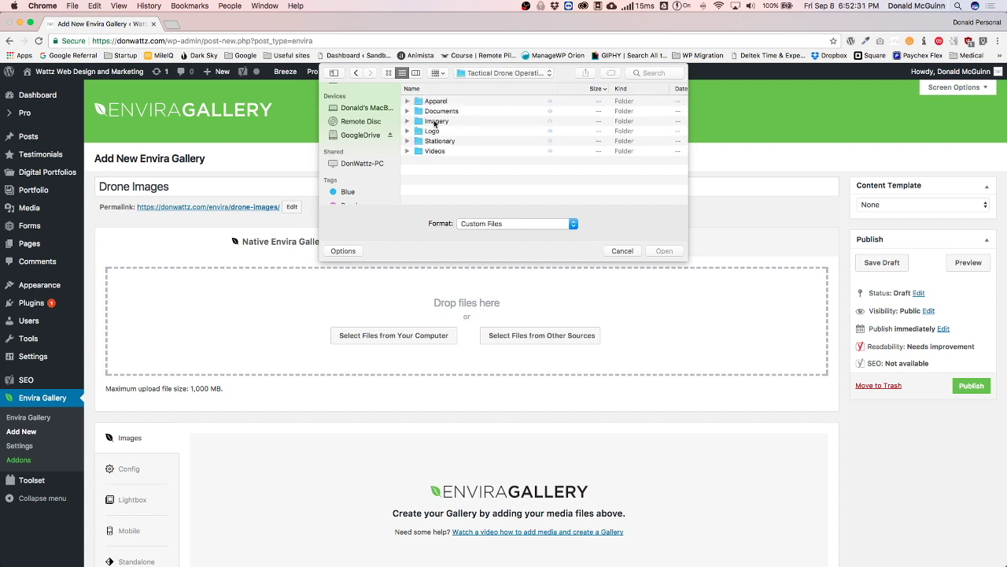
pyautogui.doubleClick(435, 122)
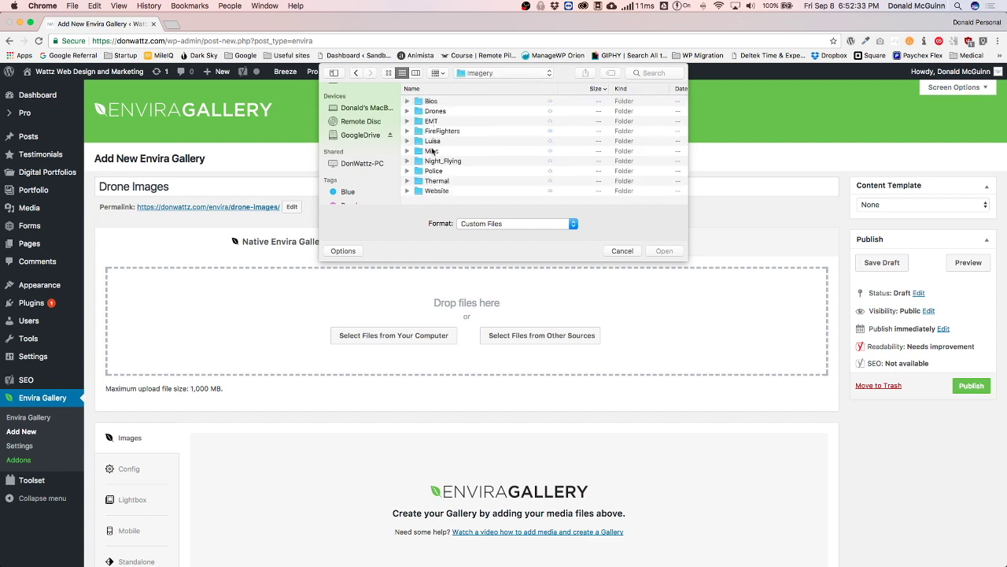
pyautogui.doubleClick(434, 152)
pyautogui.doubleClick(432, 191)
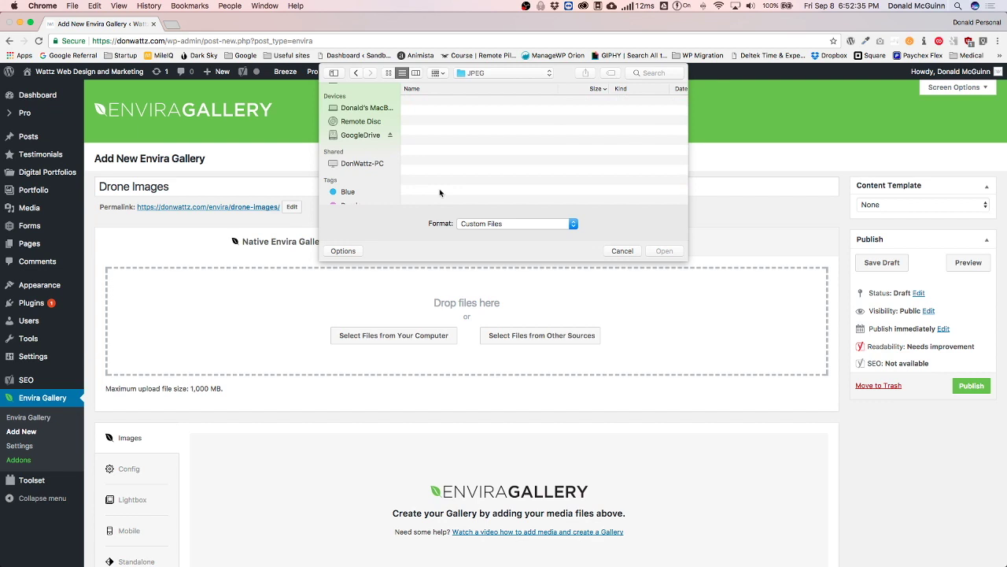
pyautogui.moveTo(448, 195); pyautogui.dragTo(445, 105)
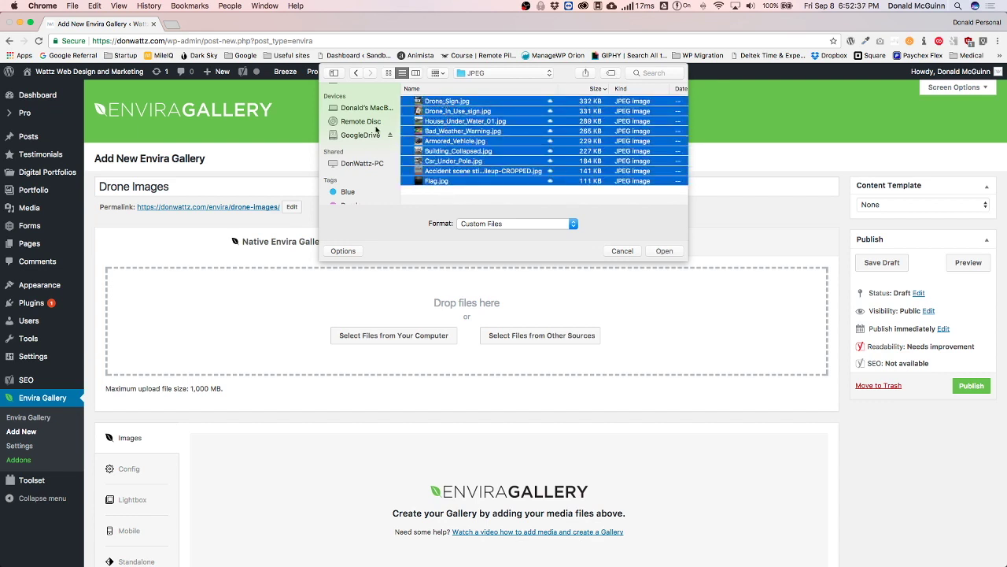
pyautogui.click(664, 251)
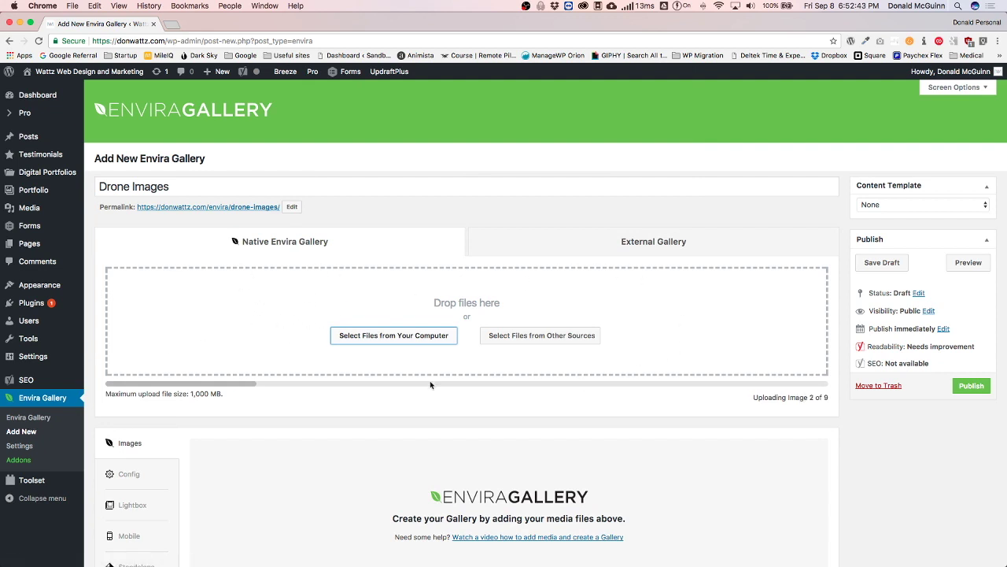
# Wait for Image 9 of 9 to finish uploading and view the nine thumbnails
pyautogui.scroll(-3, 271, 289)
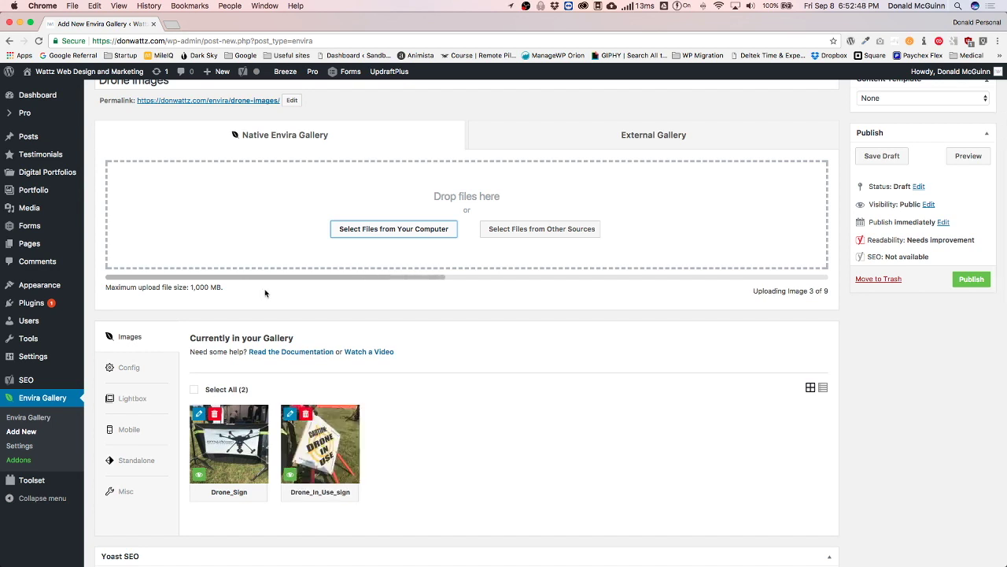
pyautogui.scroll(-2, 263, 293)
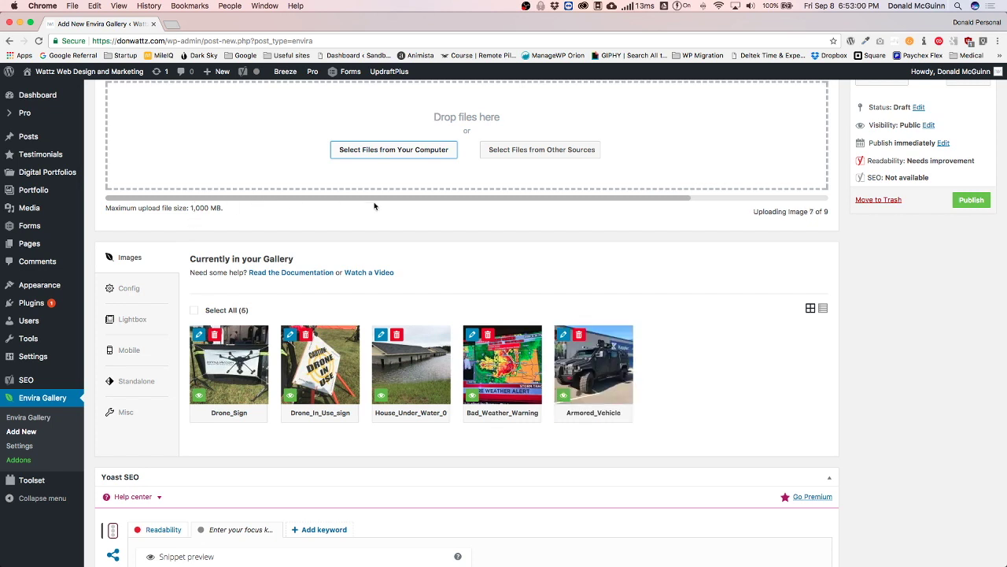
pyautogui.moveTo(754, 211); pyautogui.dragTo(795, 214)
pyautogui.click(708, 219)
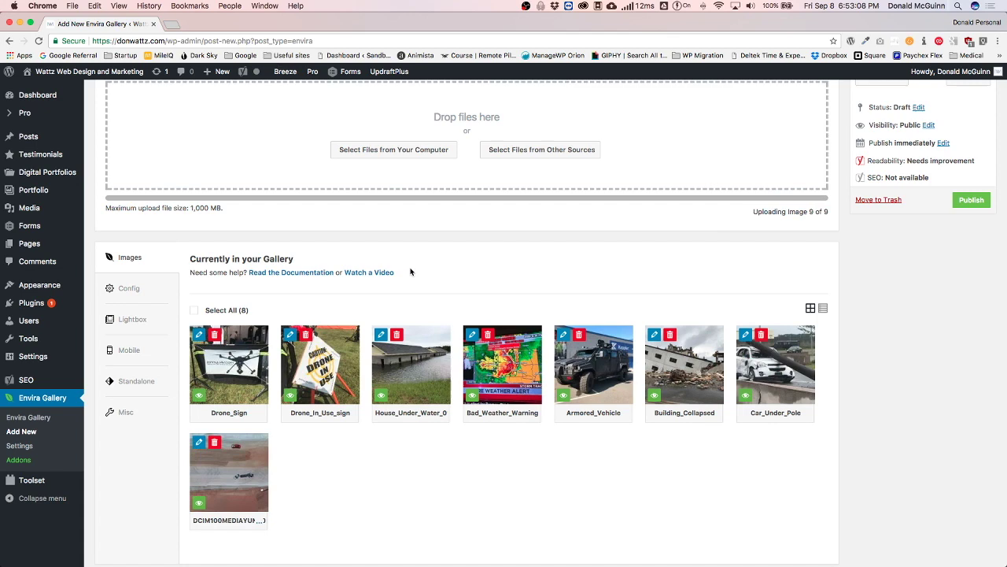
pyautogui.scroll(-3, 410, 272)
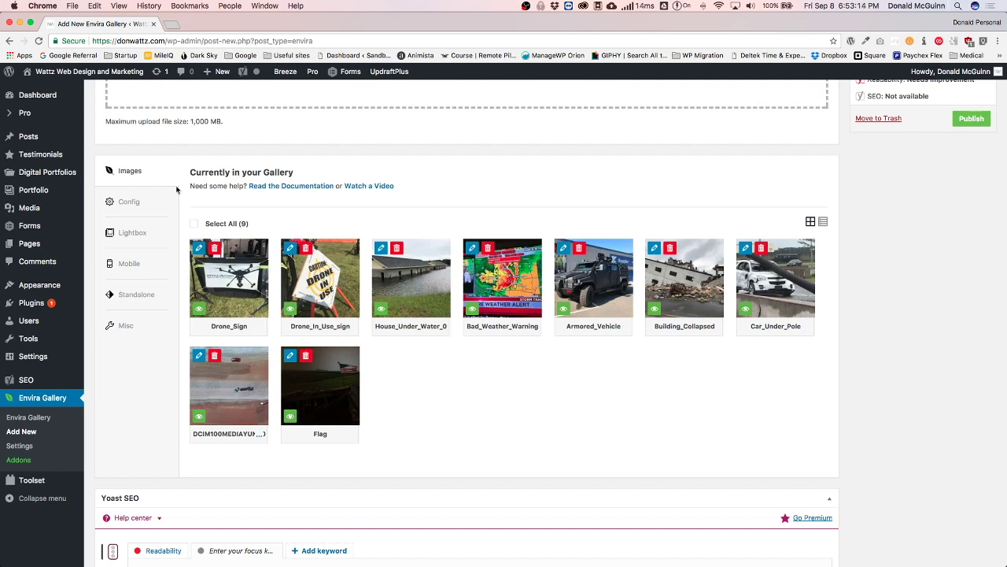
# In Config, set Four Columns (4) and leave the gallery description on 'Do not display'
pyautogui.click(136, 205)
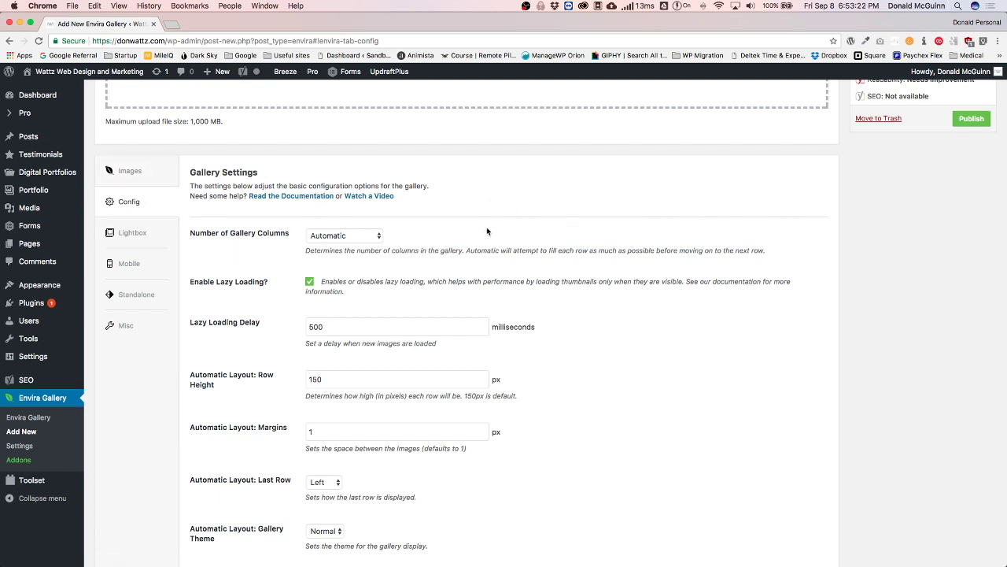
pyautogui.click(340, 238)
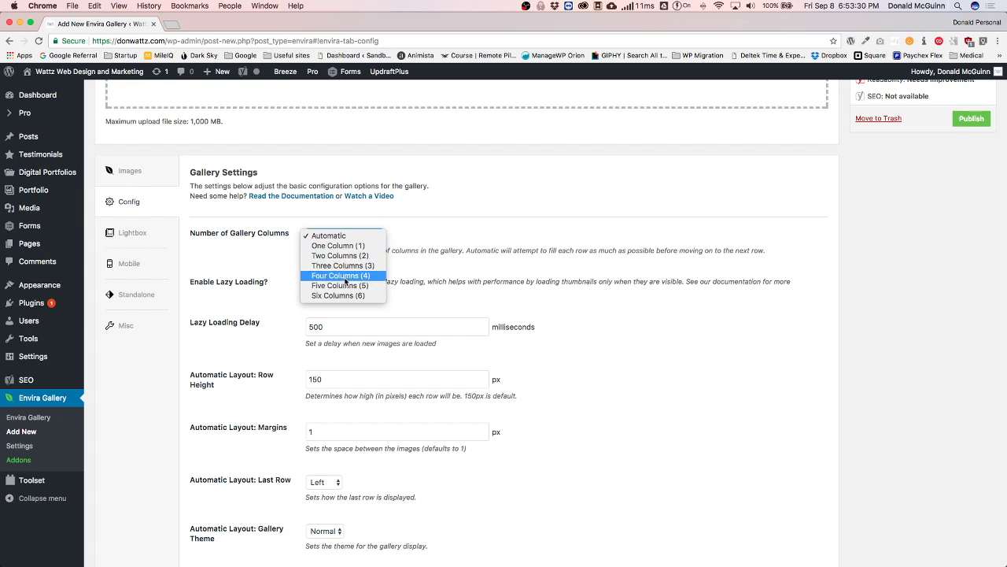
pyautogui.click(263, 272)
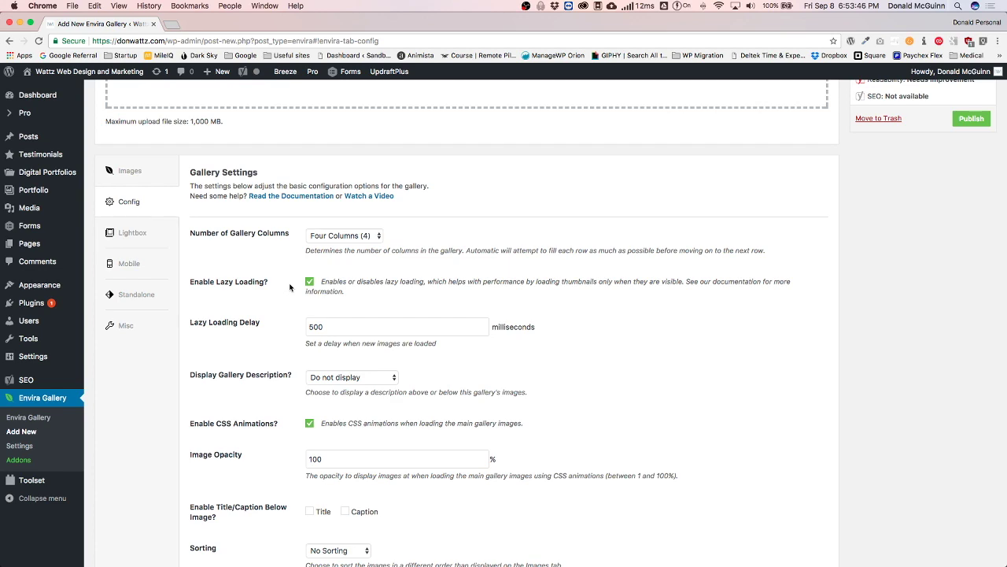
pyautogui.scroll(-3, 290, 288)
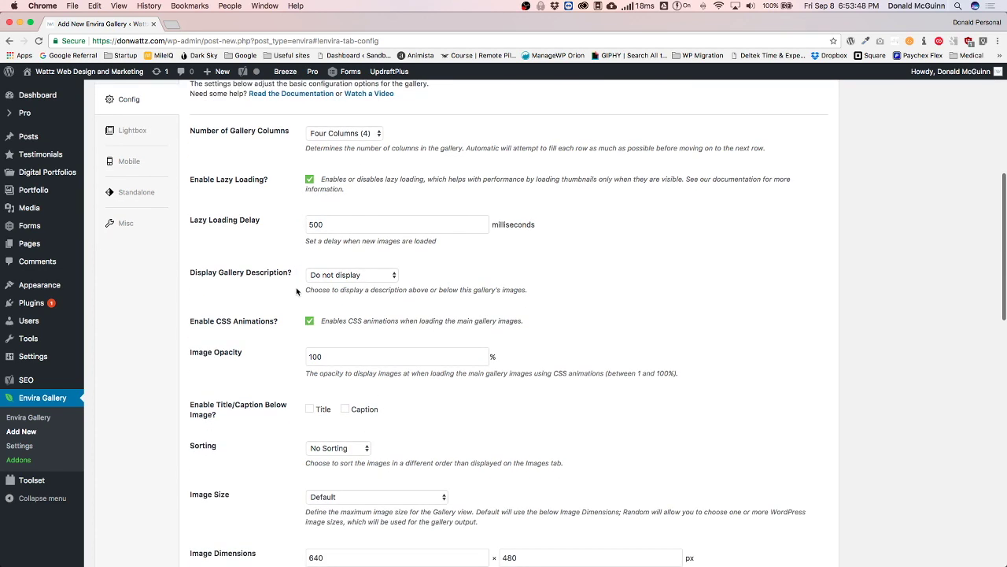
pyautogui.click(336, 276)
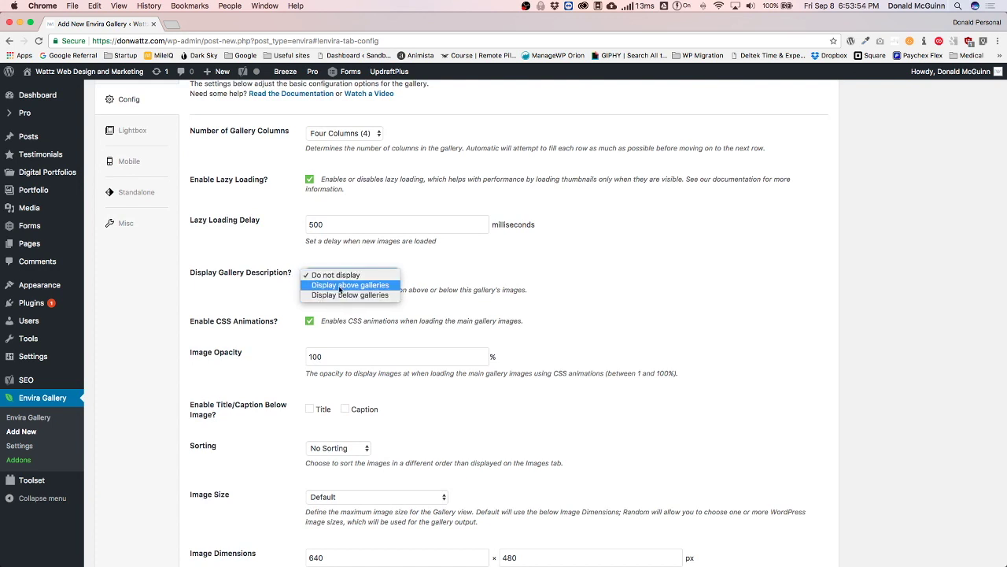
pyautogui.click(335, 276)
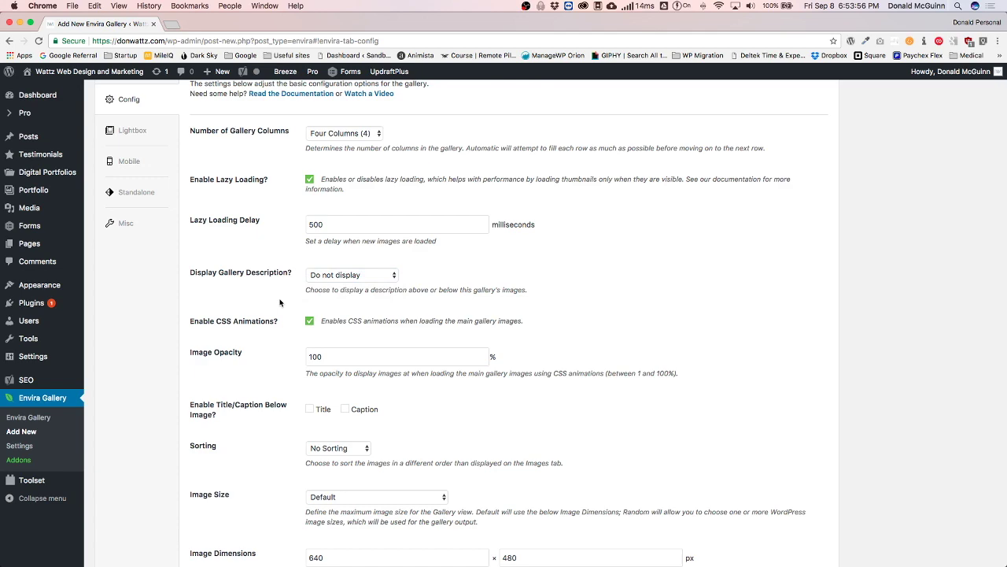
pyautogui.scroll(-5, 285, 302)
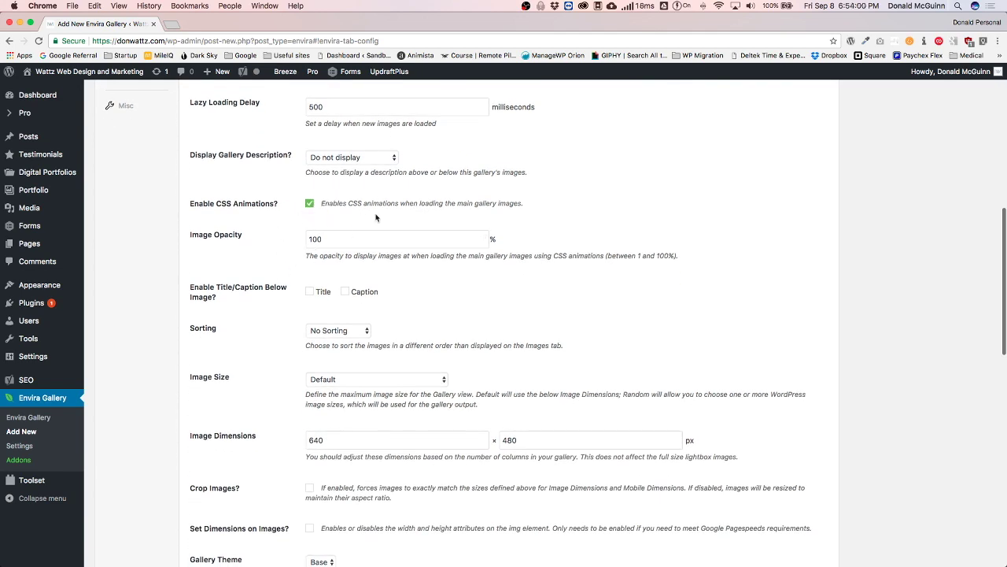
pyautogui.scroll(-2, 236, 251)
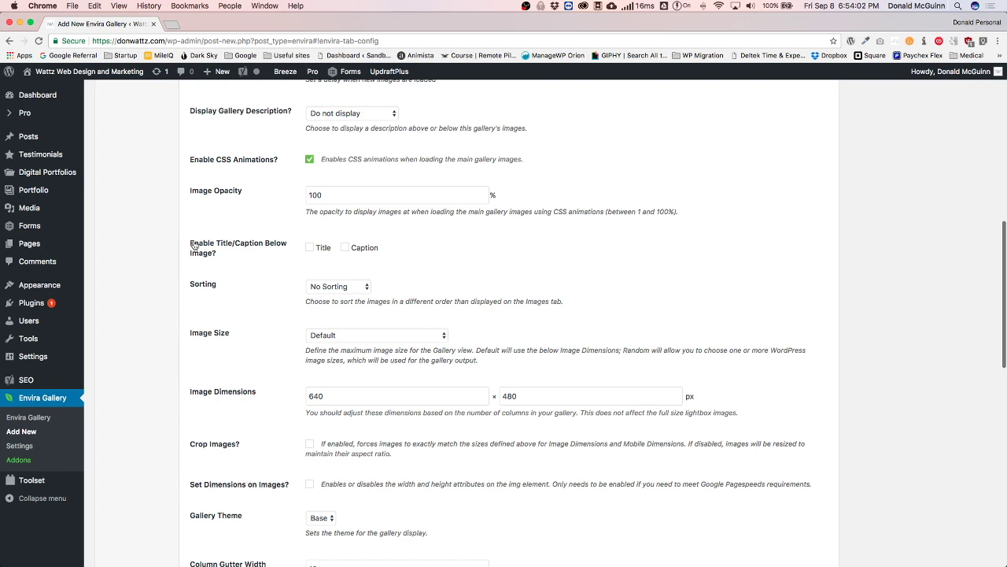
pyautogui.moveTo(194, 246); pyautogui.dragTo(241, 252)
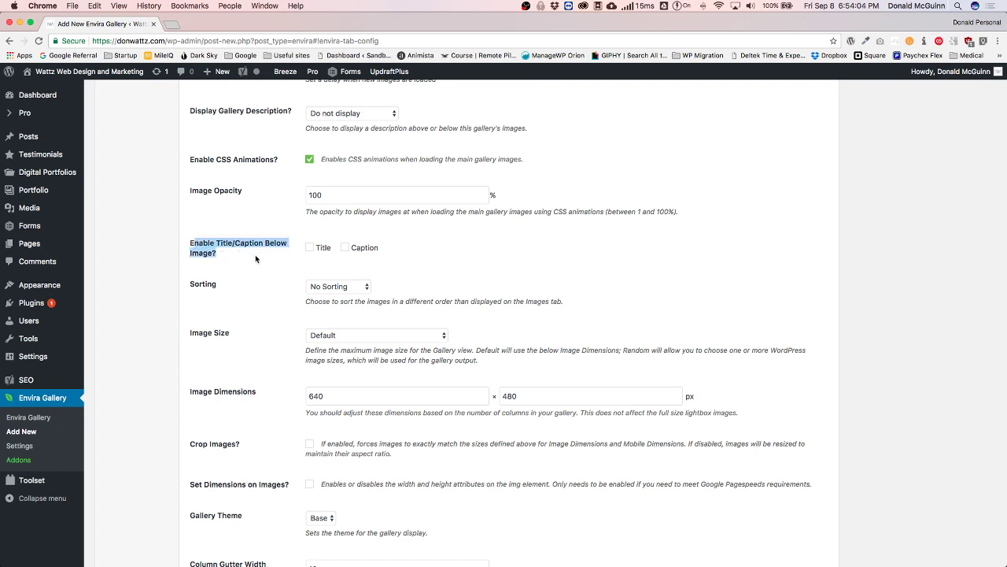
pyautogui.click(294, 259)
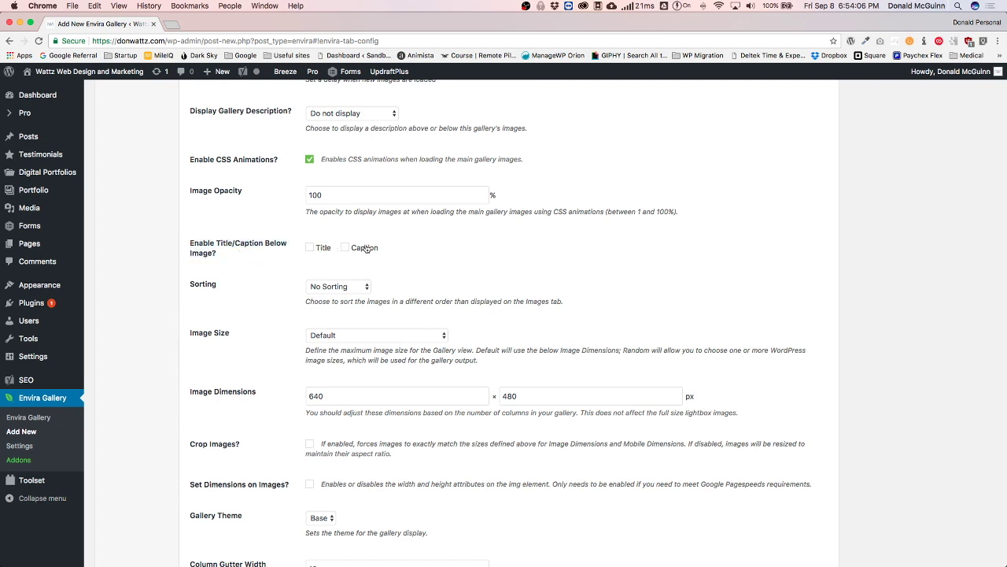
pyautogui.scroll(-3, 338, 252)
pyautogui.click(328, 211)
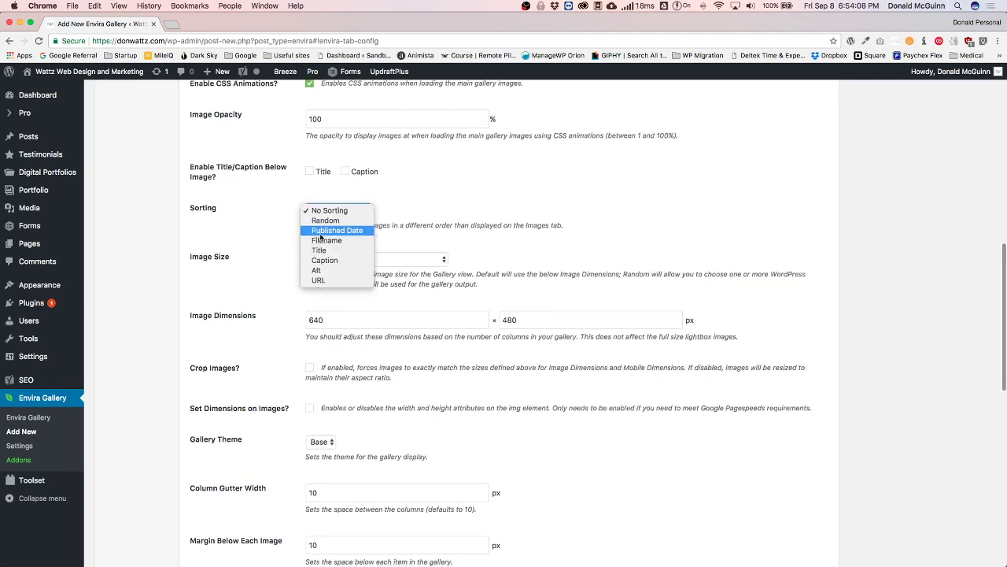
pyautogui.click(279, 227)
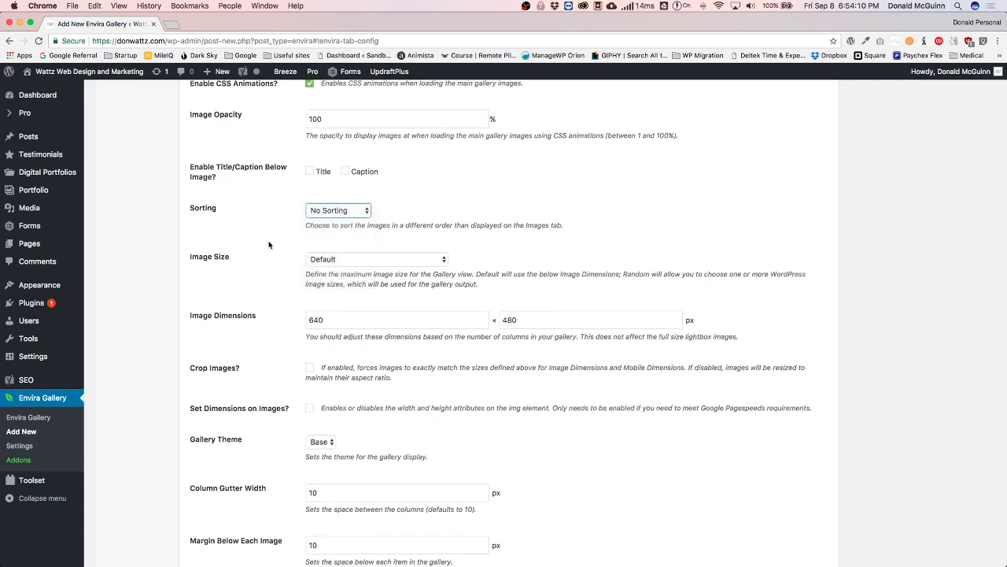
pyautogui.scroll(-2, 275, 221)
pyautogui.click(319, 211)
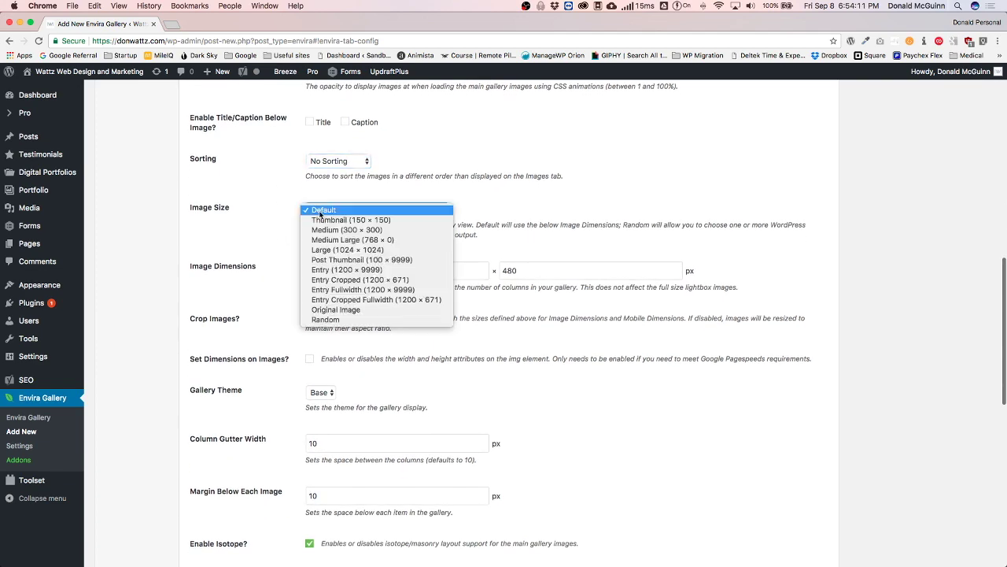
pyautogui.click(258, 243)
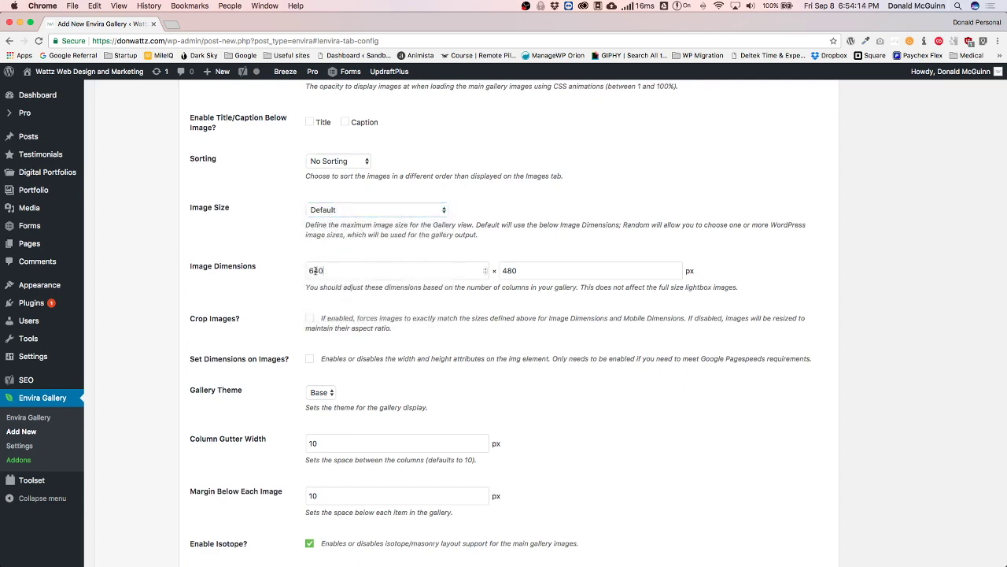
pyautogui.moveTo(368, 270); pyautogui.dragTo(288, 272)
pyautogui.moveTo(545, 270); pyautogui.dragTo(473, 270)
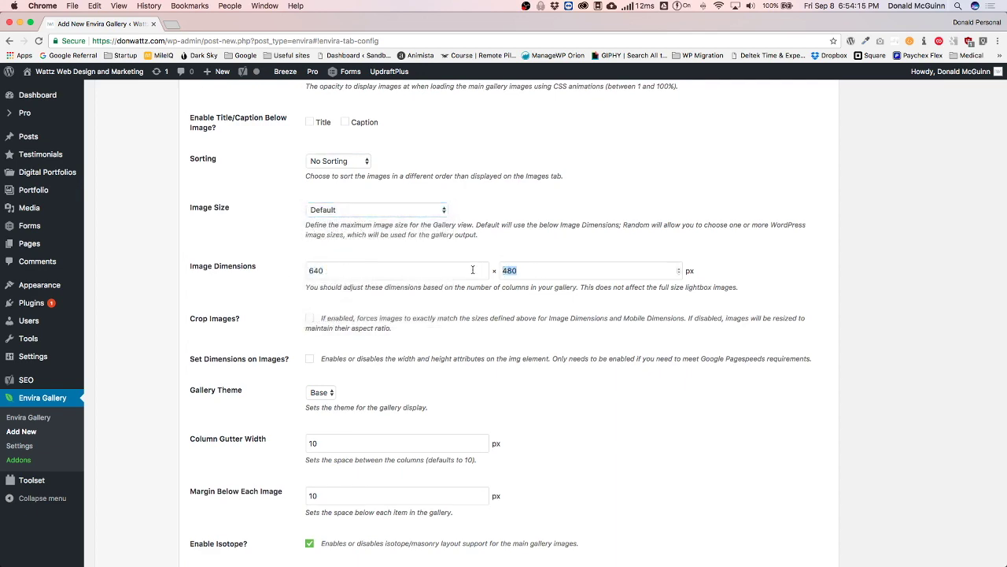
pyautogui.scroll(-1, 280, 226)
pyautogui.click(277, 226)
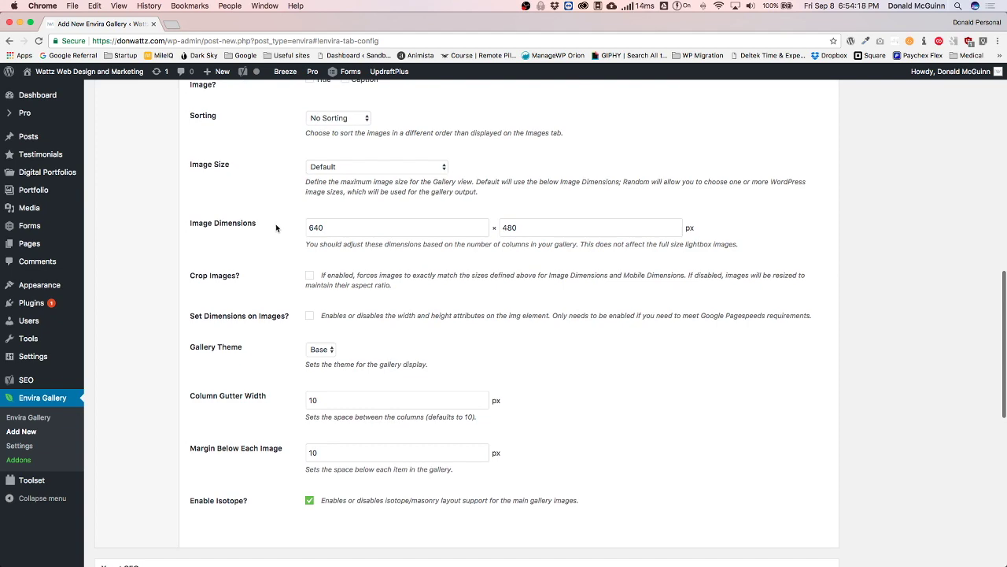
pyautogui.scroll(-1, 276, 229)
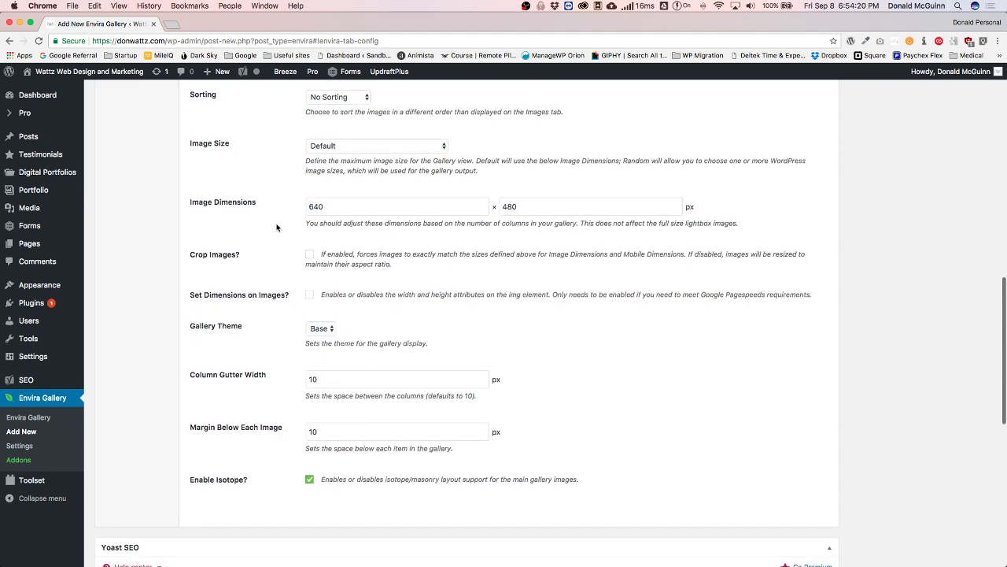
pyautogui.scroll(-2, 277, 228)
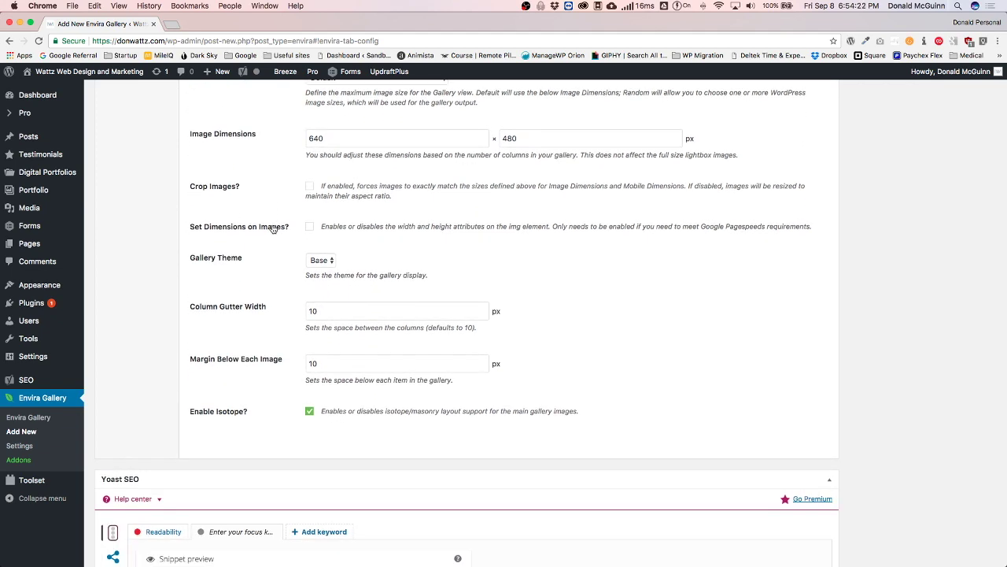
pyautogui.scroll(-1, 277, 228)
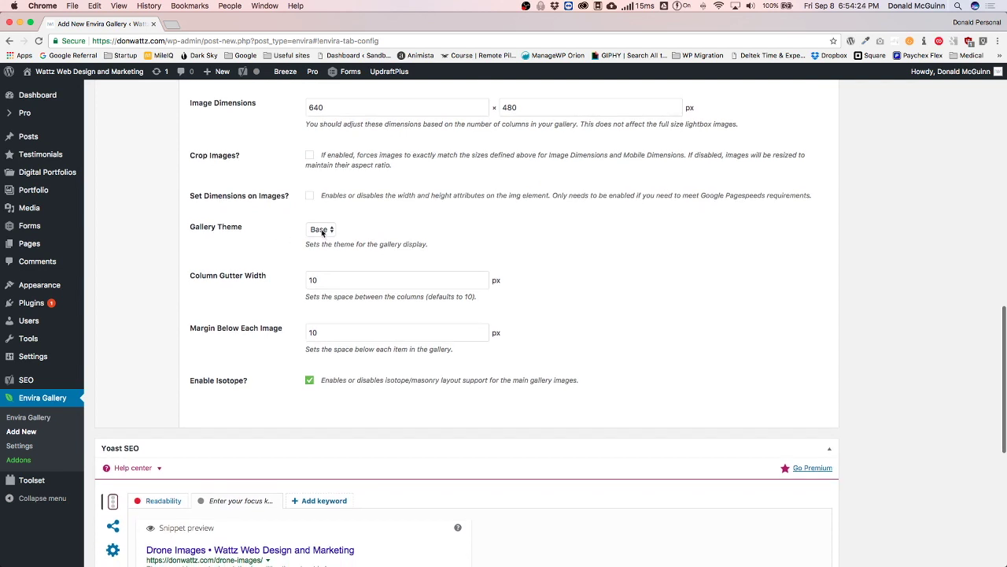
pyautogui.click(322, 231)
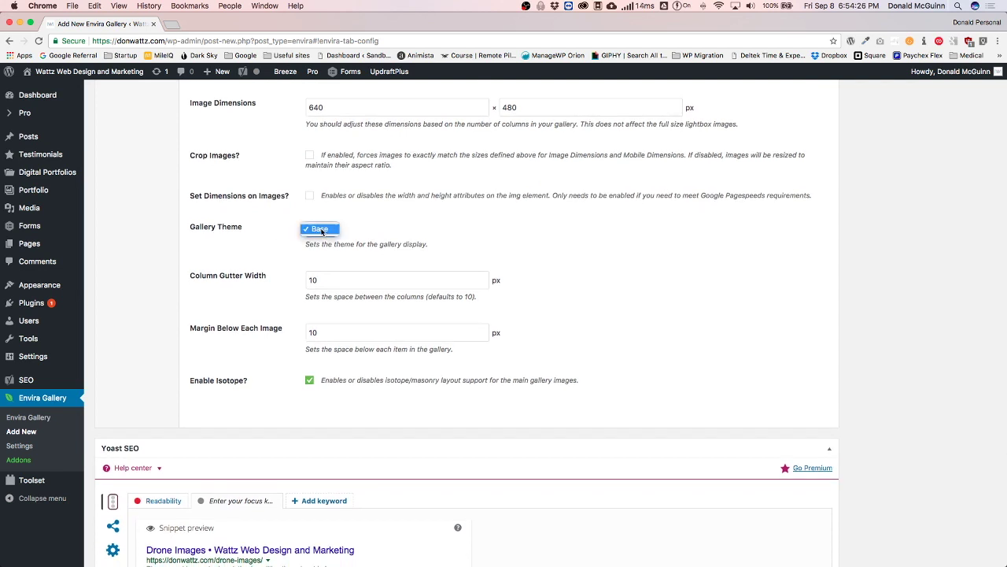
pyautogui.click(280, 230)
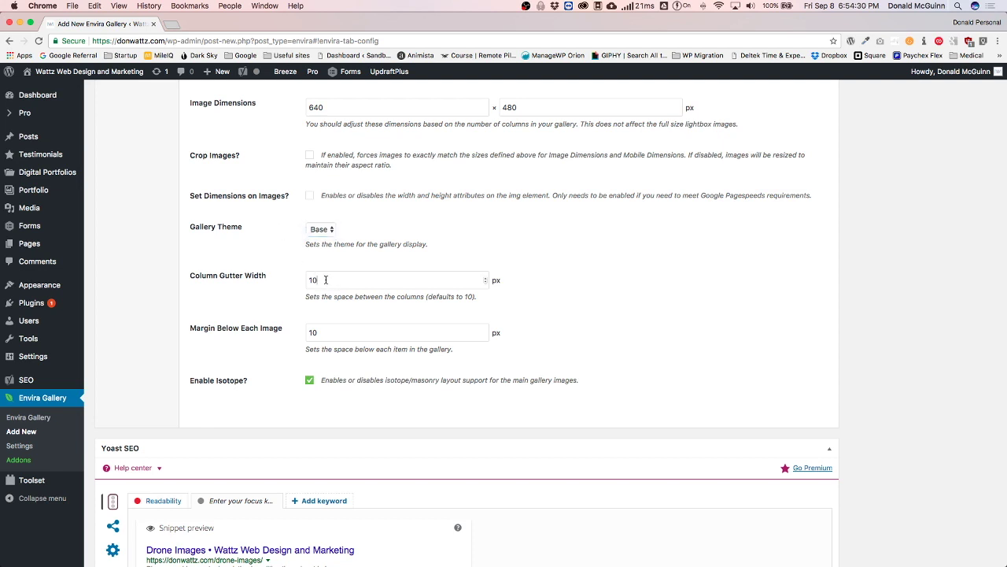
# Review the 10 px column gutter and 10 px image margin in the Config settings
pyautogui.moveTo(326, 281); pyautogui.dragTo(307, 283)
pyautogui.click(282, 310)
pyautogui.scroll(-2, 282, 310)
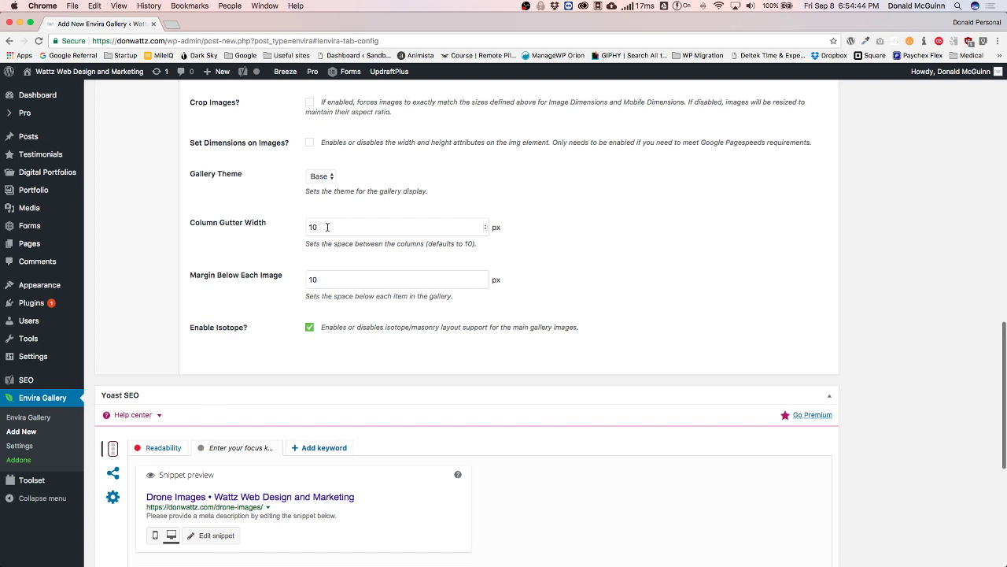
pyautogui.moveTo(327, 226); pyautogui.dragTo(306, 229)
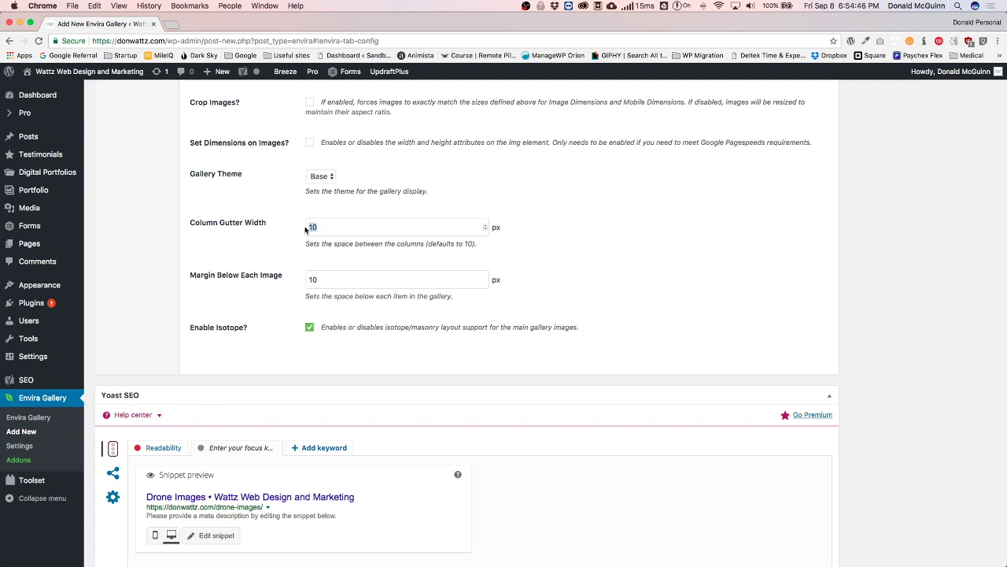
pyautogui.moveTo(327, 274); pyautogui.dragTo(292, 283)
pyautogui.moveTo(326, 227); pyautogui.dragTo(291, 229)
pyautogui.click(280, 249)
pyautogui.scroll(10, 281, 349)
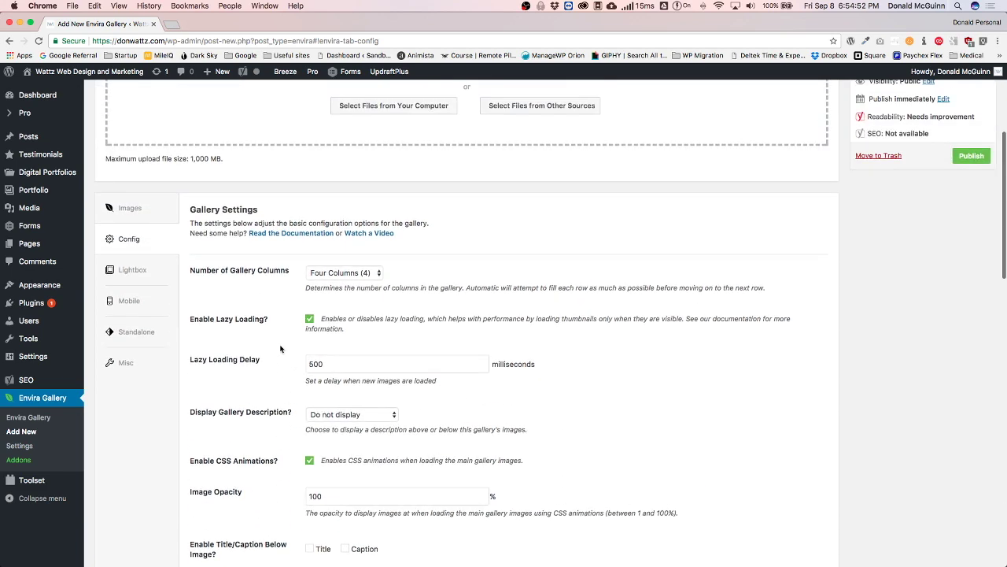
# Open the Lightbox settings and keep the Base (Dark) lightbox theme
pyautogui.click(134, 273)
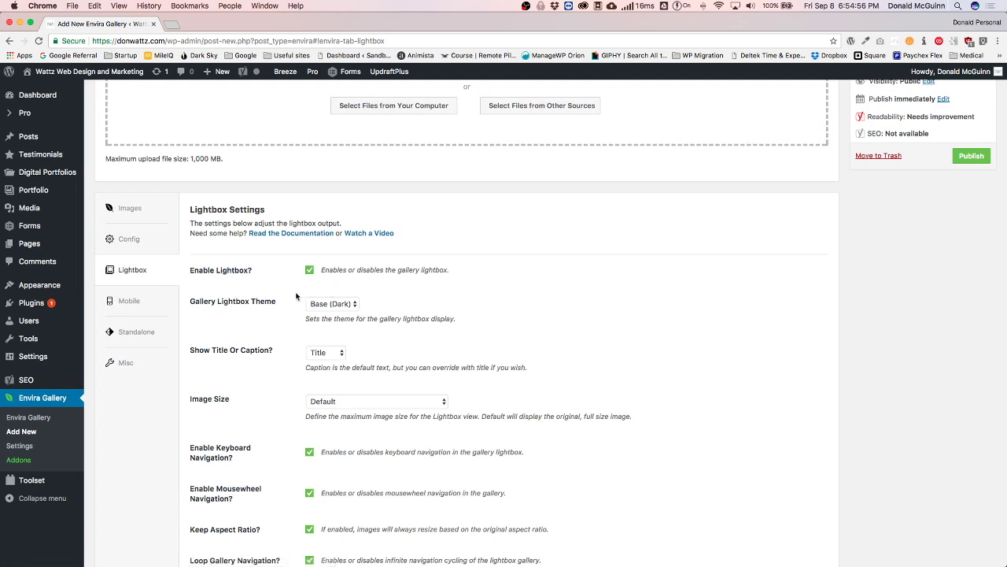
pyautogui.scroll(-1, 286, 298)
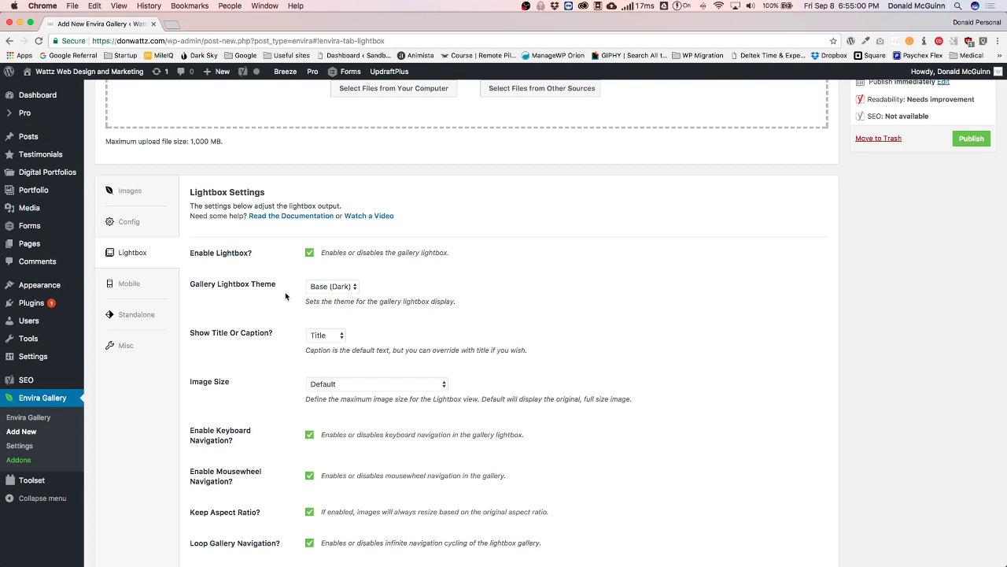
pyautogui.scroll(-3, 286, 296)
pyautogui.click(324, 207)
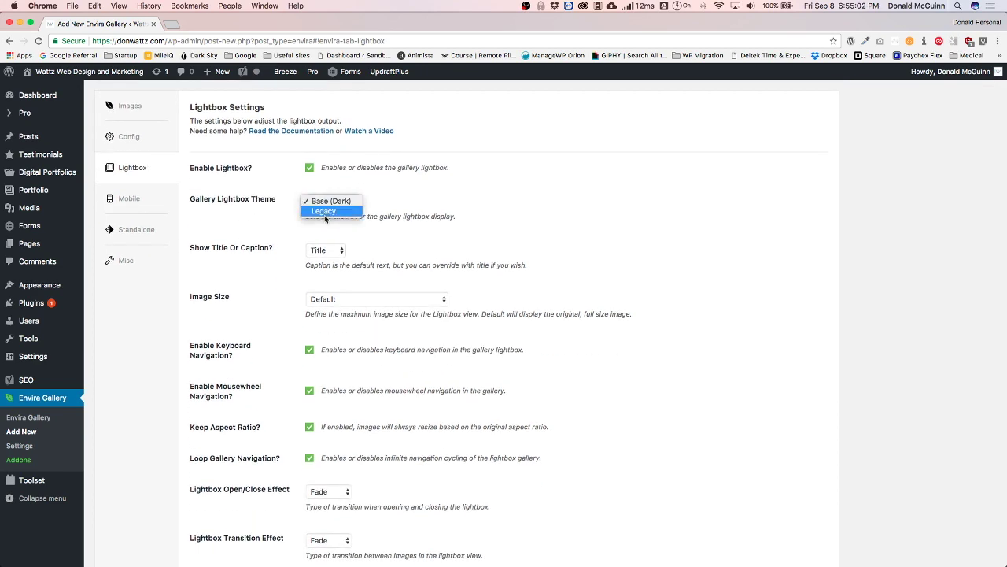
pyautogui.click(283, 231)
# Toggle lightbox gallery thumbnails off and back on, leaving them enabled
pyautogui.scroll(-3, 281, 231)
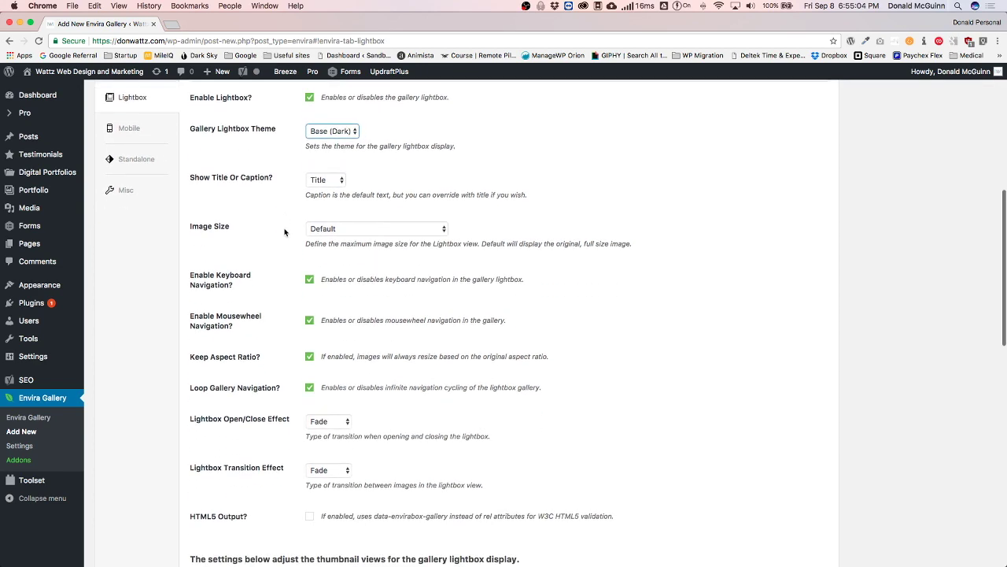
pyautogui.scroll(-10, 280, 232)
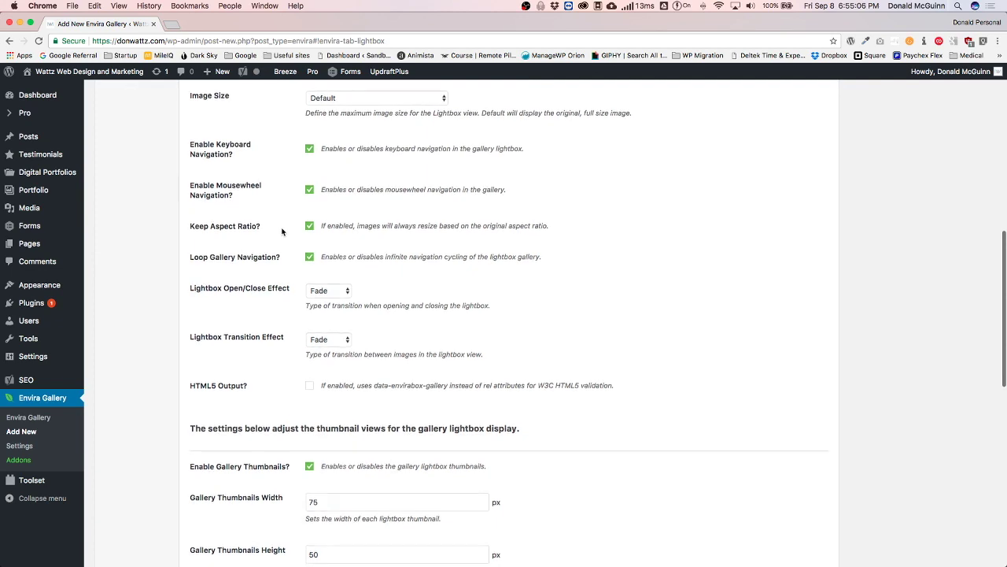
pyautogui.scroll(-3, 283, 232)
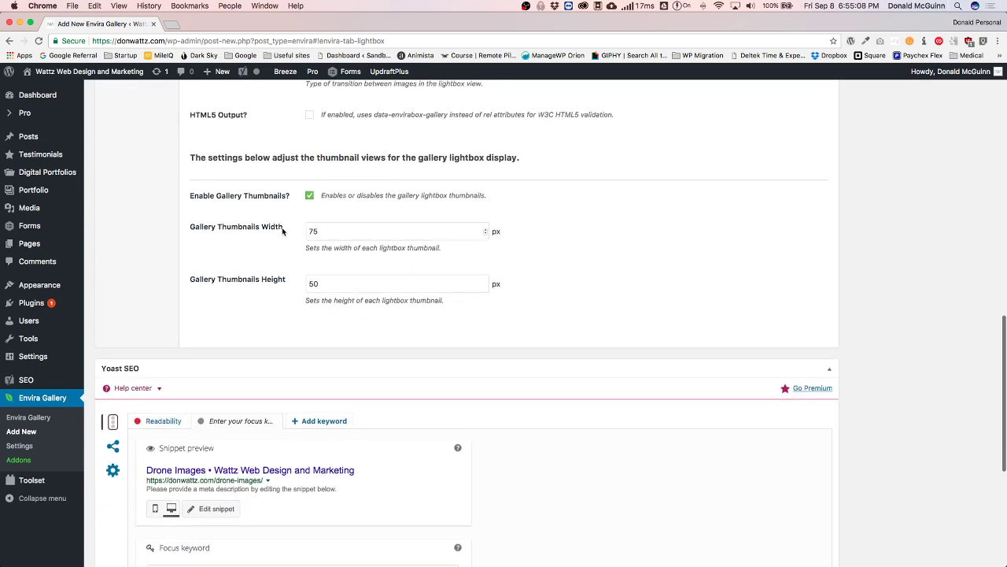
pyautogui.scroll(2, 220, 211)
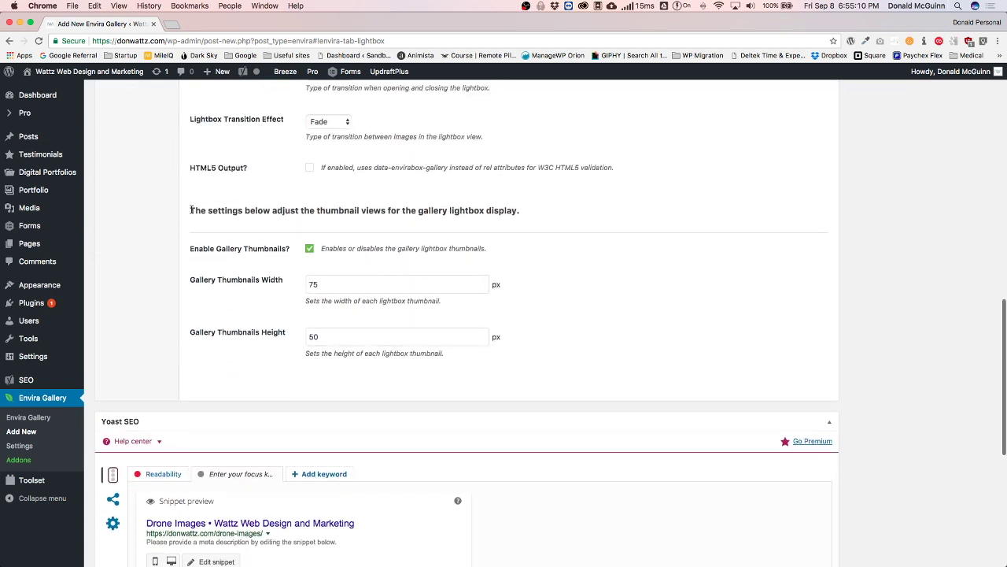
pyautogui.moveTo(192, 210); pyautogui.dragTo(521, 214)
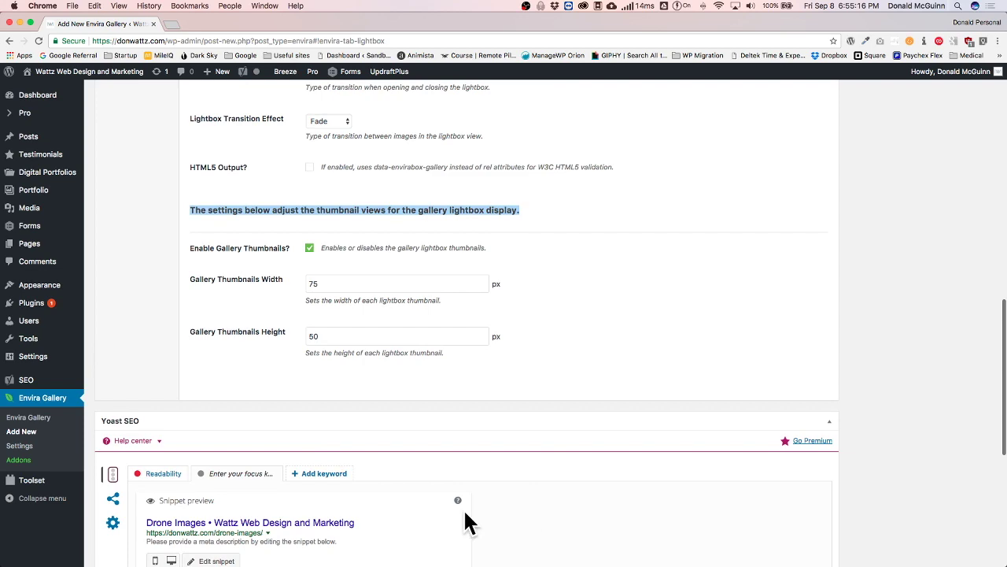
pyautogui.click(309, 248)
pyautogui.click(309, 248)
pyautogui.click(169, 269)
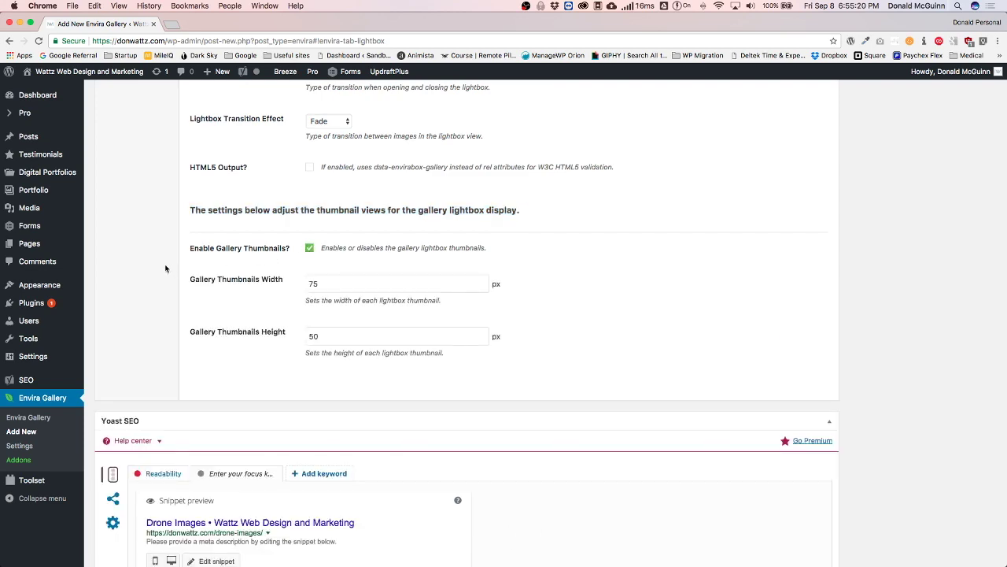
pyautogui.scroll(10, 165, 270)
pyautogui.click(134, 218)
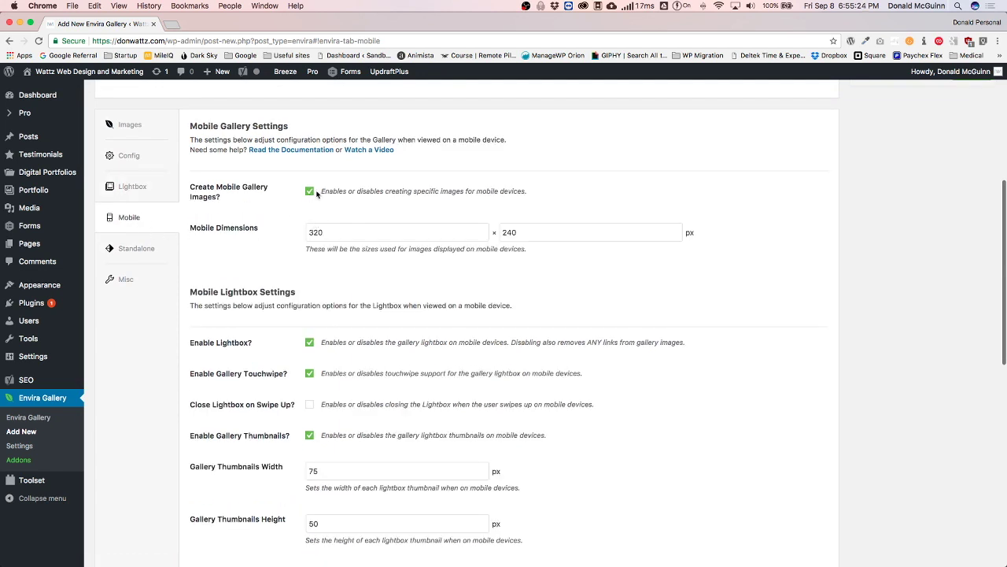
# Review the 320 × 240 mobile image settings, then view the Standalone template at (Default)
pyautogui.moveTo(331, 191); pyautogui.dragTo(416, 191)
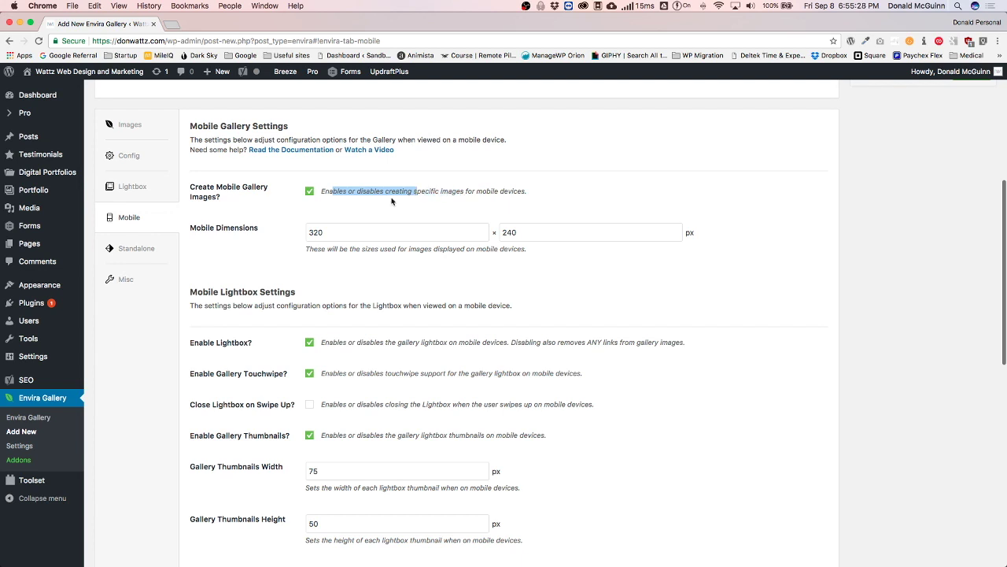
pyautogui.click(280, 222)
pyautogui.scroll(-4, 284, 226)
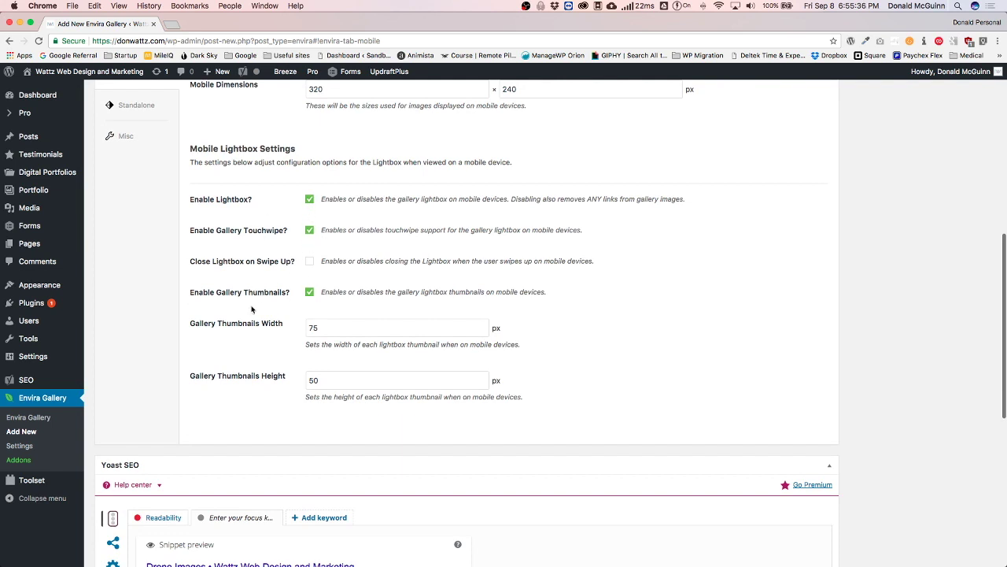
pyautogui.scroll(3, 158, 373)
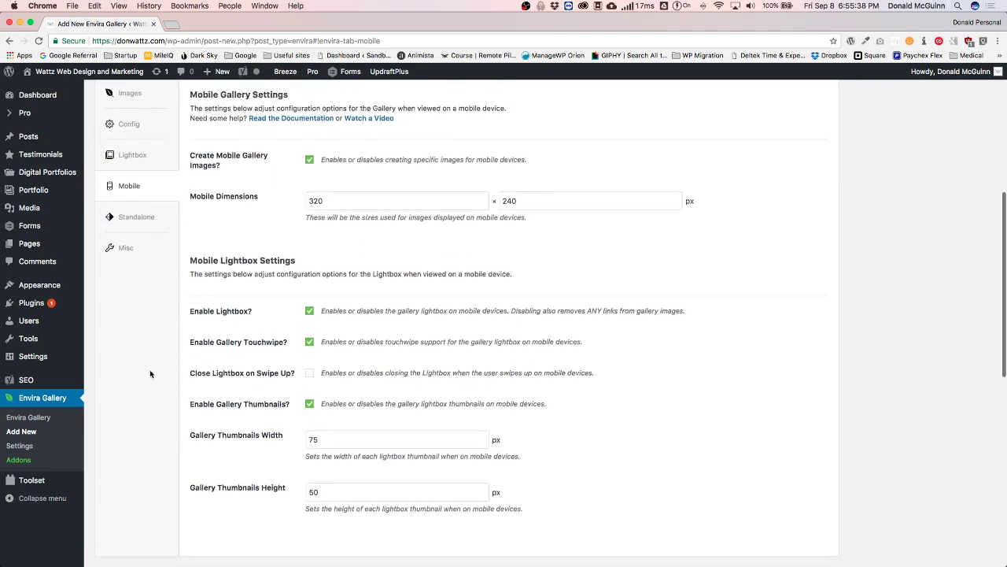
pyautogui.click(136, 222)
pyautogui.scroll(2, 231, 328)
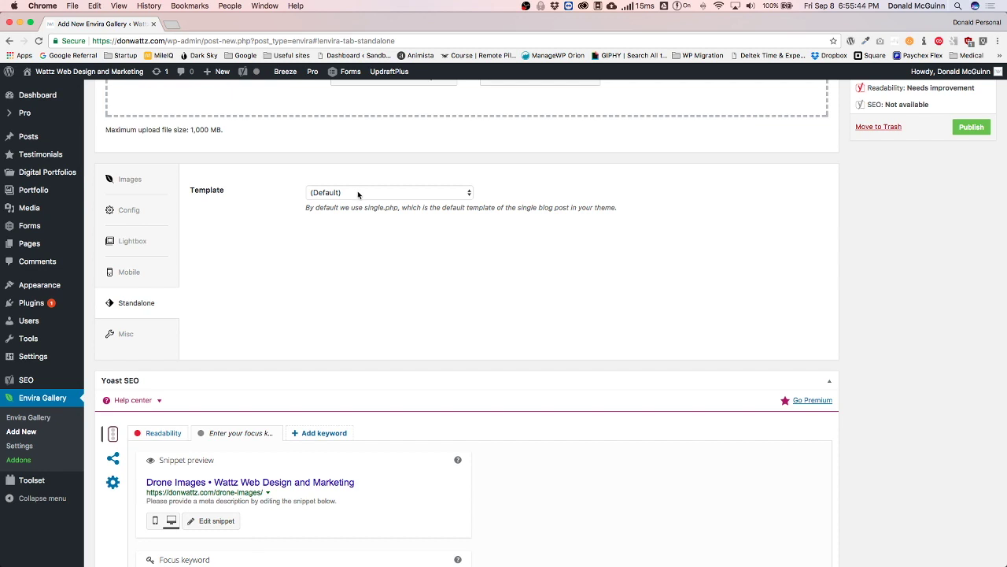
# Keep the (Default) standalone template, leave Misc settings unchanged, and publish the Drone Images gallery
pyautogui.click(351, 195)
pyautogui.click(263, 211)
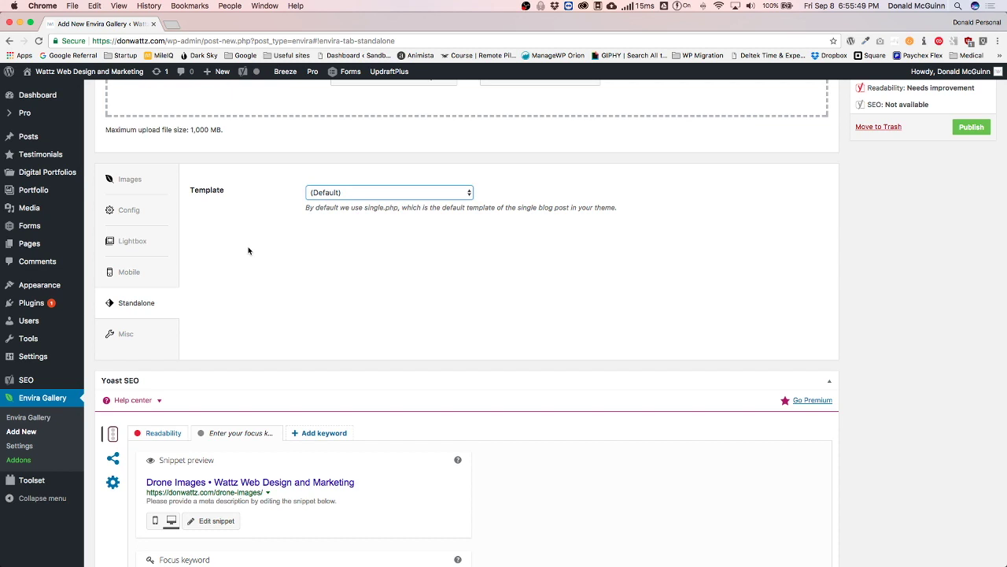
pyautogui.click(114, 334)
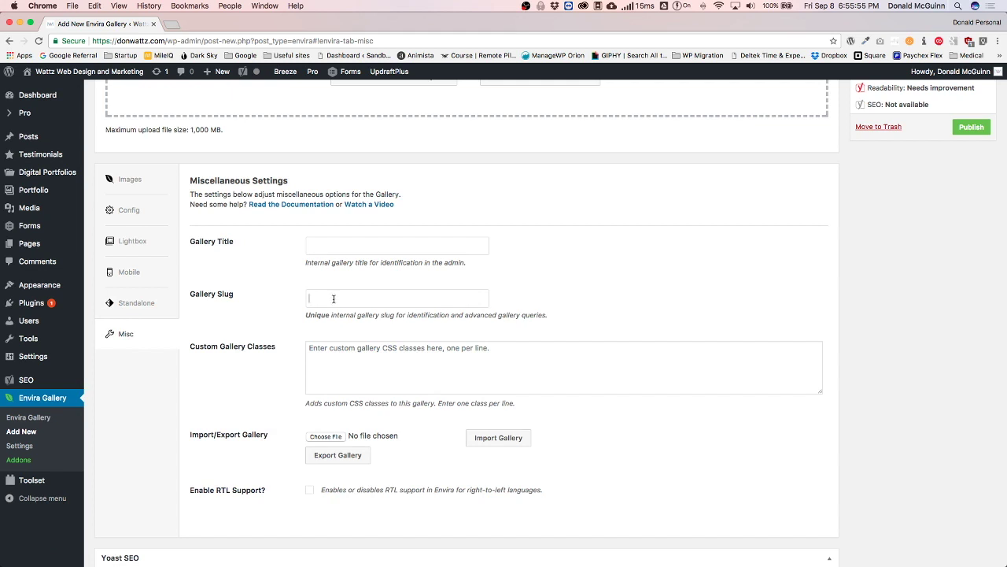
pyautogui.click(343, 367)
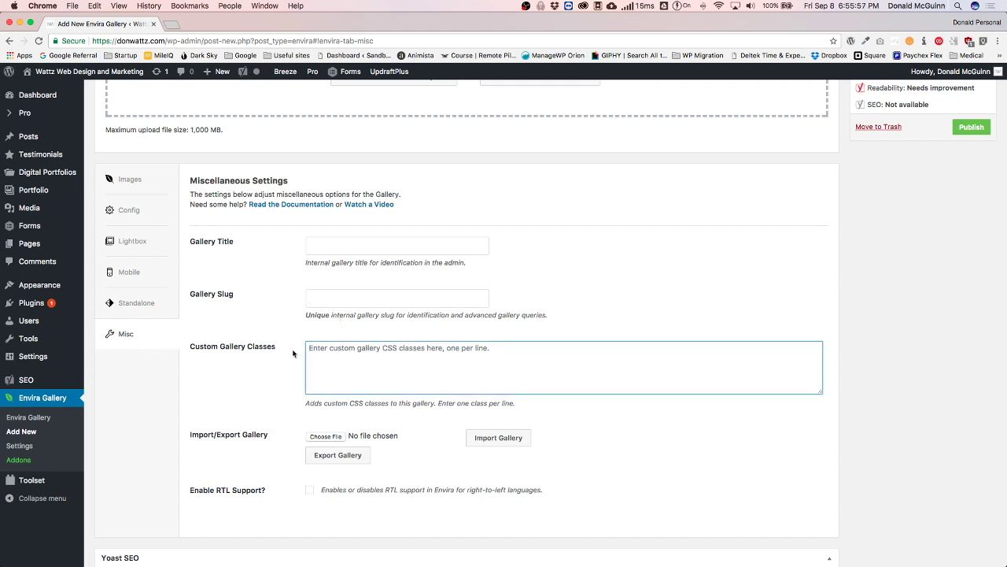
pyautogui.scroll(-3, 292, 354)
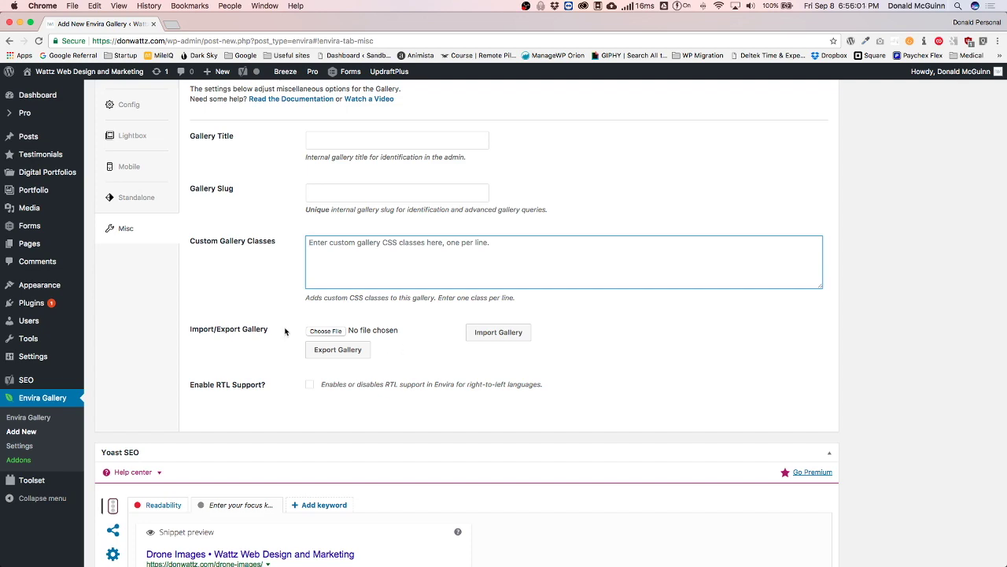
pyautogui.scroll(10, 285, 331)
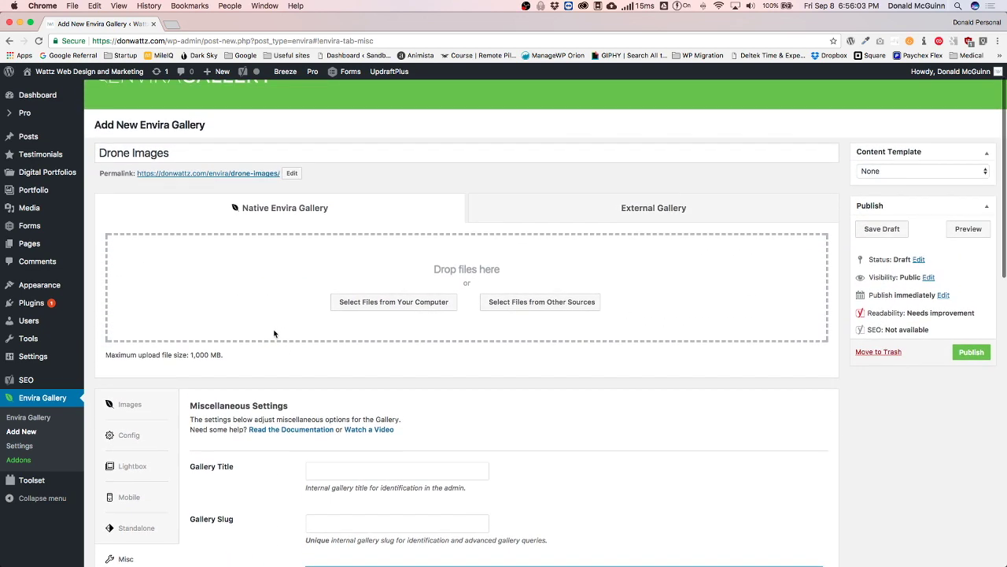
pyautogui.scroll(-3, 268, 337)
pyautogui.click(972, 227)
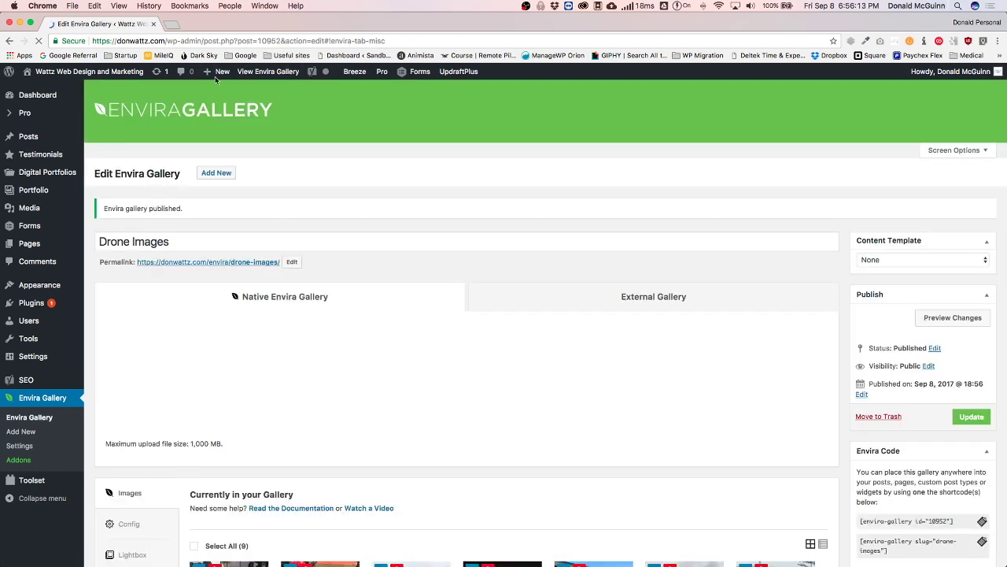
# Title the new page 'Example Drone Gallery', choose the Blank - No Container | Header, Footer template, and publish
pyautogui.moveTo(221, 73)
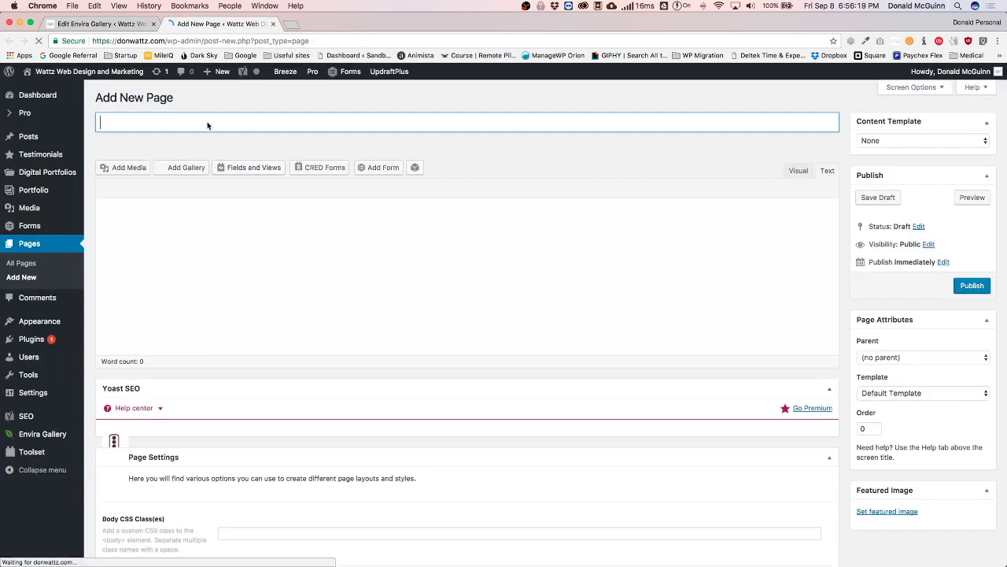
pyautogui.write('Ex')
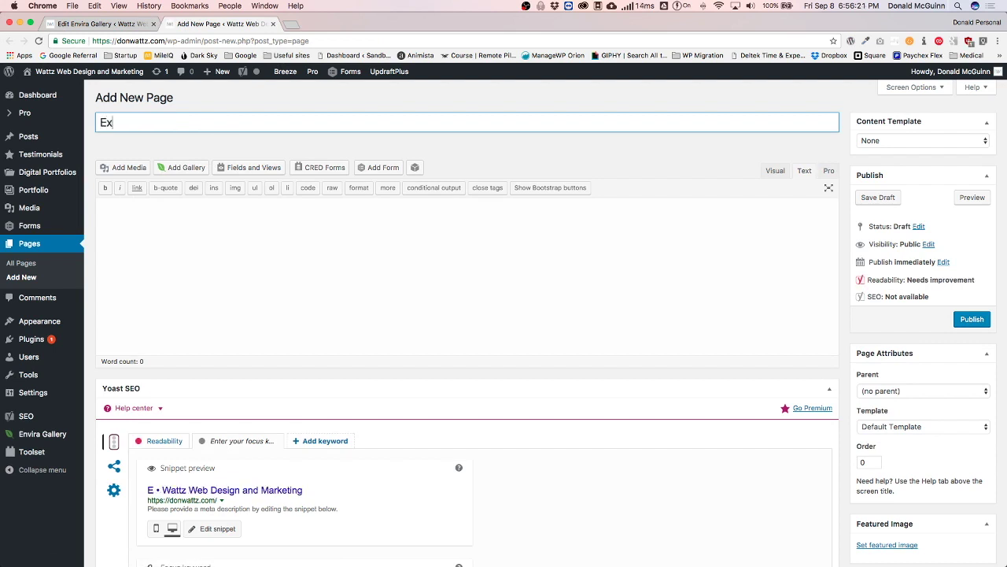
pyautogui.write('ample Drone Gallery')
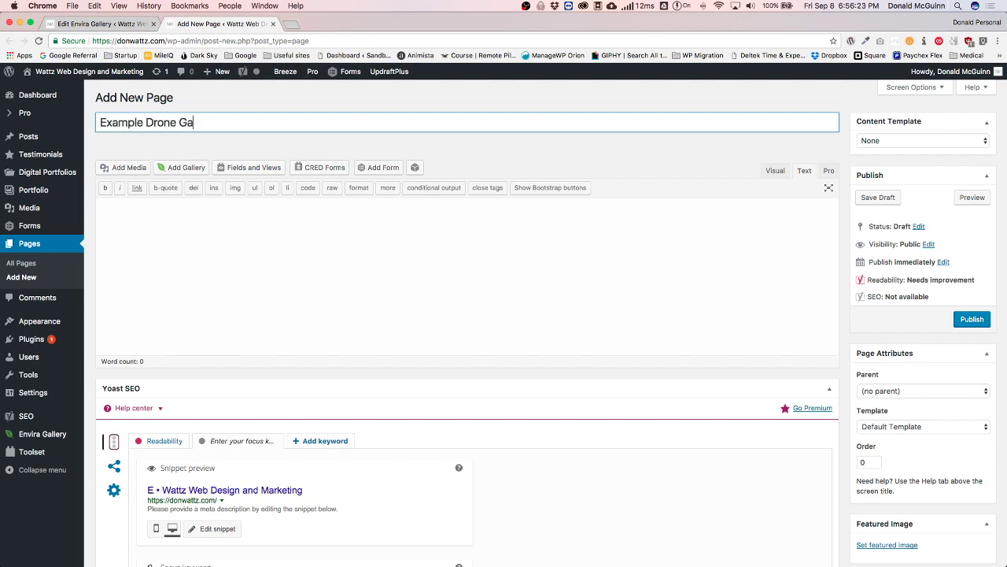
pyautogui.click(909, 429)
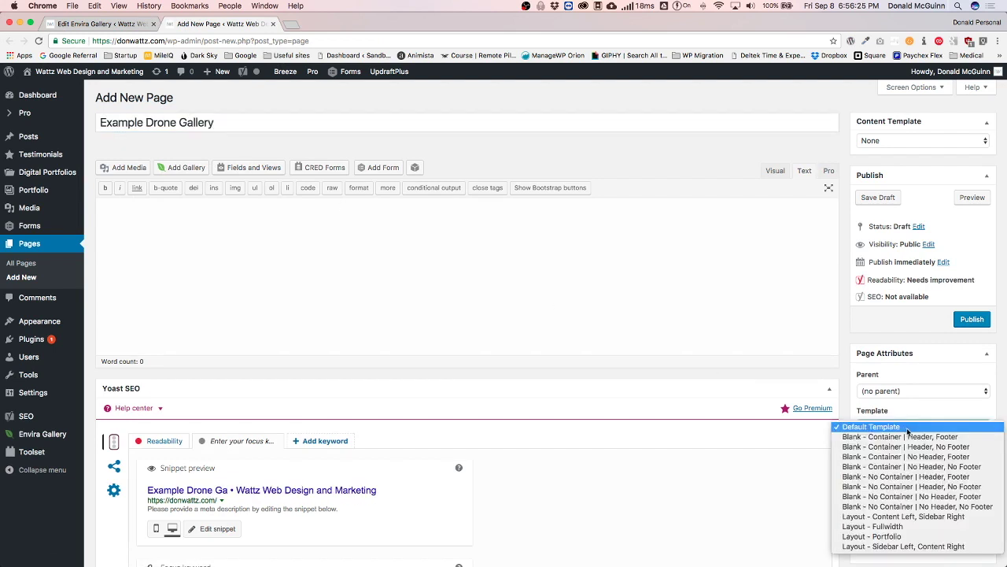
pyautogui.click(899, 477)
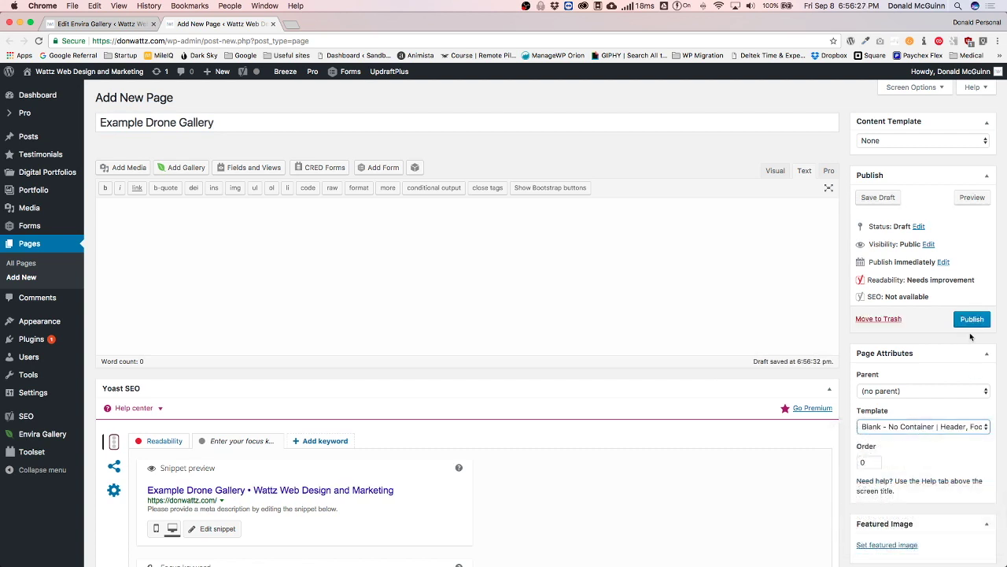
pyautogui.click(972, 319)
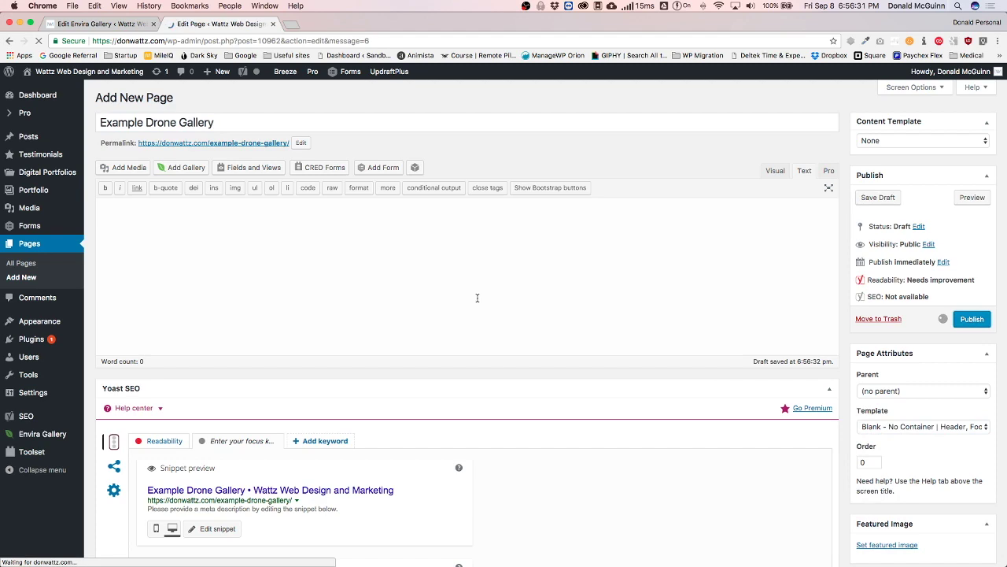
# Select the Drone Images gallery's shortcode id (10952) on its edit page
pyautogui.hotkey('ctrl', 'shift', 'Tab')
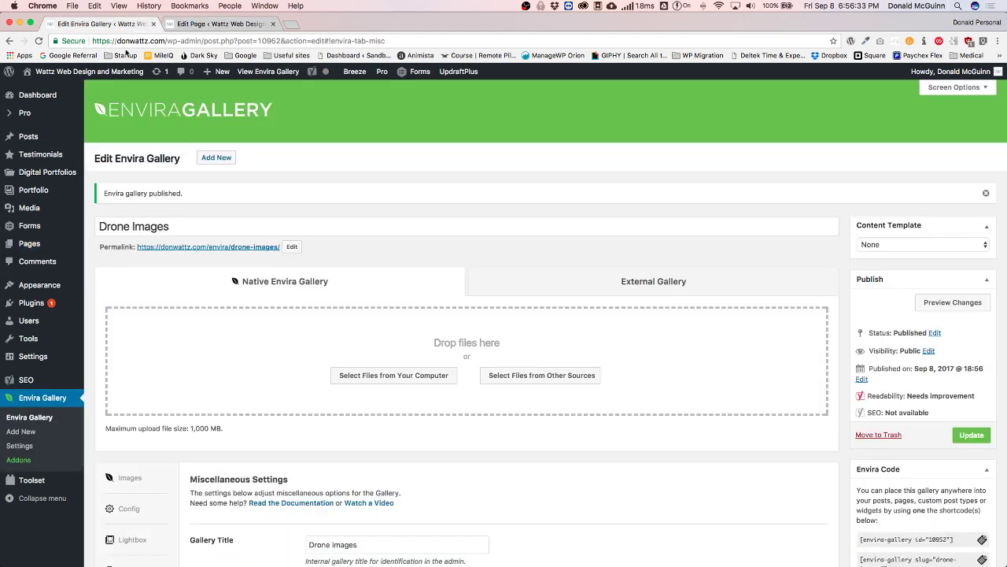
pyautogui.scroll(-4, 819, 387)
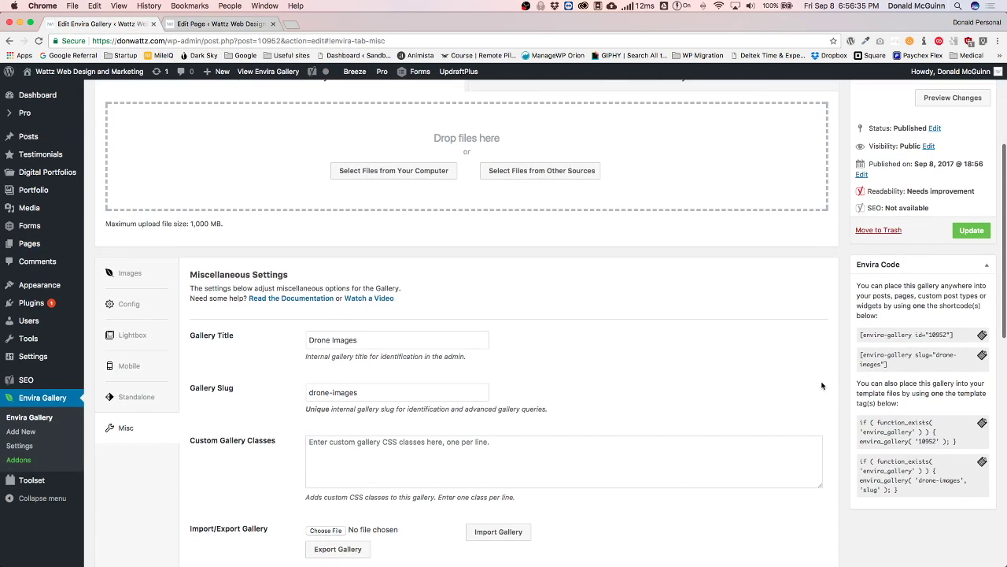
pyautogui.moveTo(954, 334); pyautogui.dragTo(852, 335)
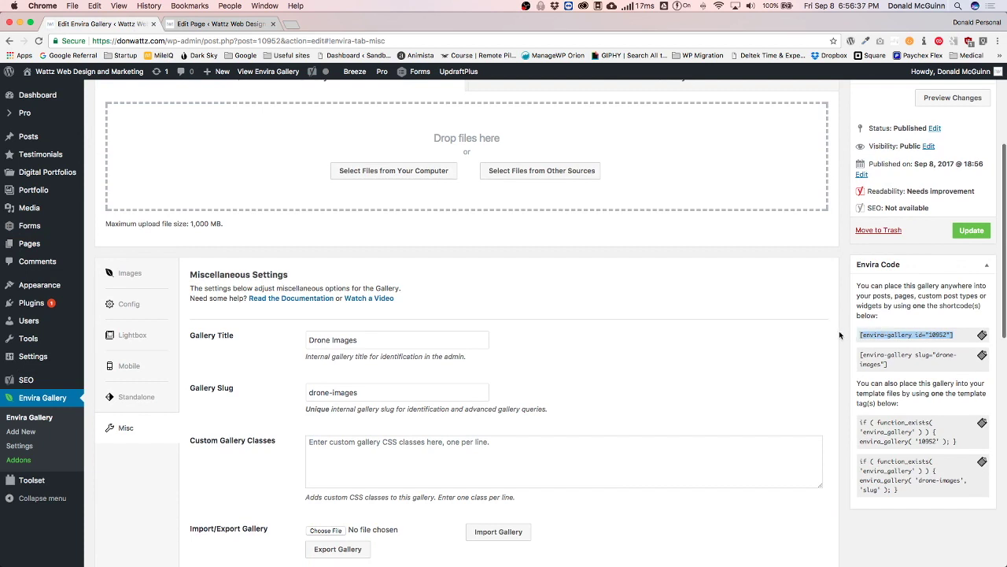
# Launch the Example Drone Gallery page in the Pro visual builder
pyautogui.click(221, 24)
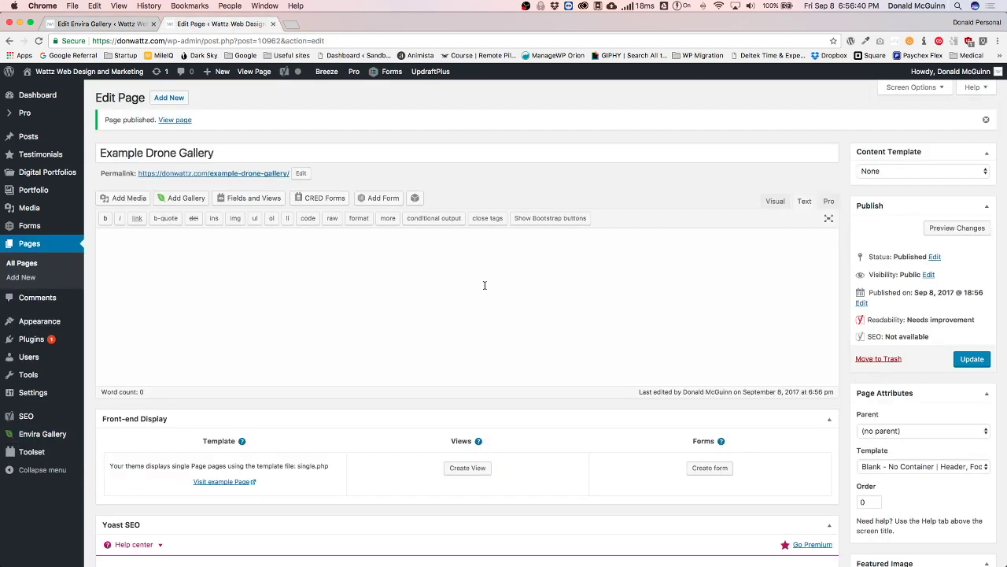
pyautogui.click(829, 202)
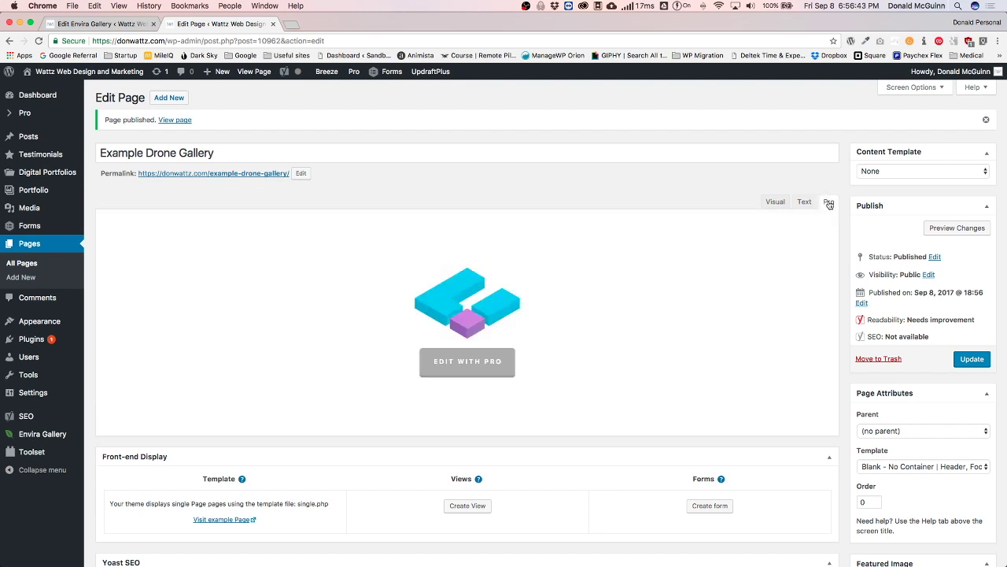
pyautogui.click(490, 366)
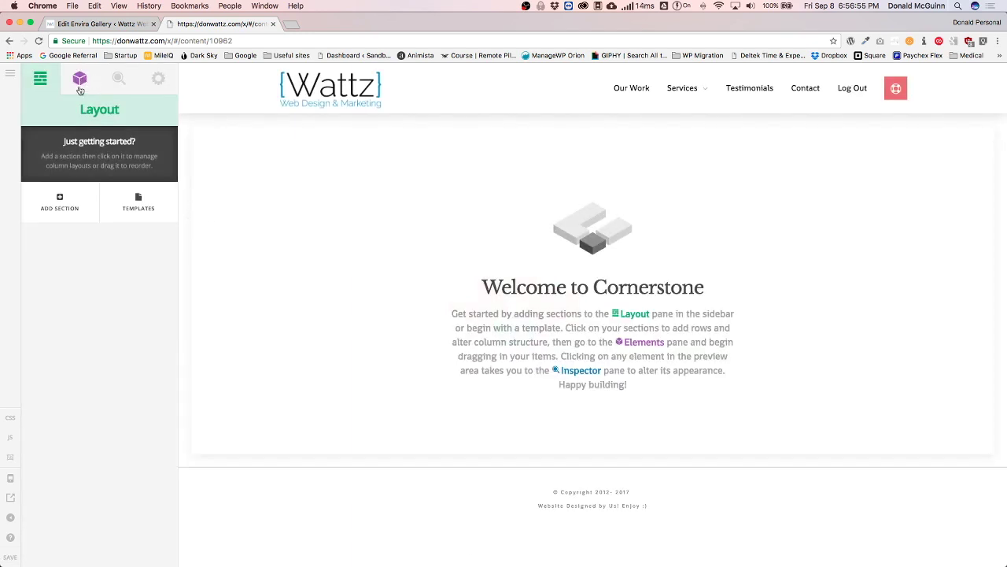
# Search the elements for 'envira' and drop an Envira Gallery element onto the page
pyautogui.click(82, 85)
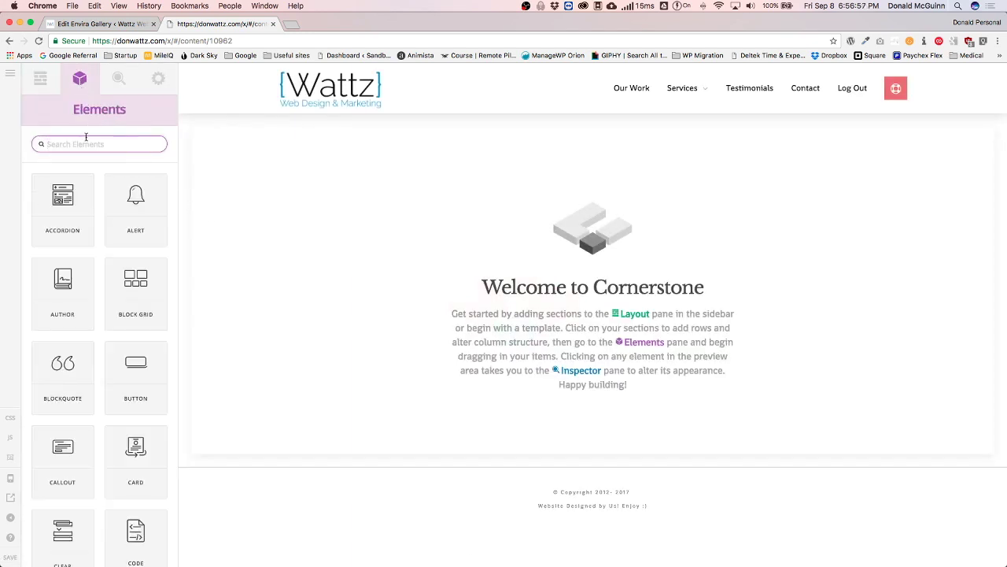
pyautogui.write('envira')
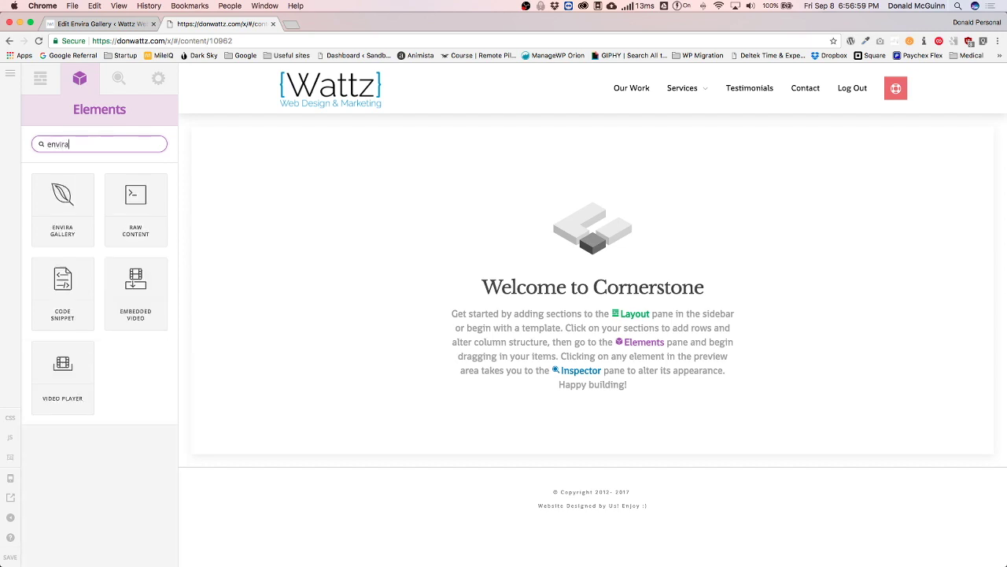
pyautogui.moveTo(69, 198); pyautogui.dragTo(336, 184)
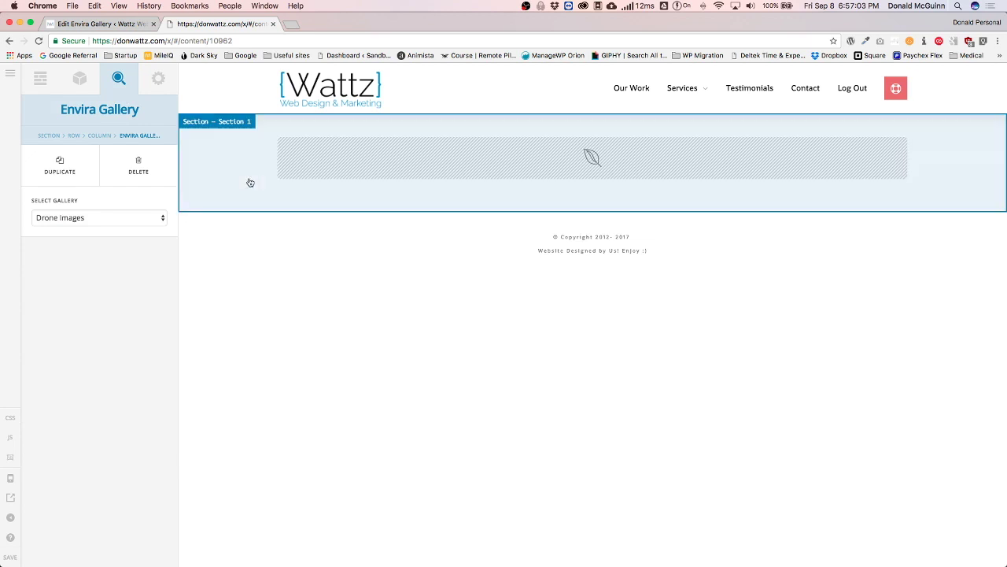
# Set the element's gallery to Drone Images, save the page, and view it live
pyautogui.click(79, 218)
pyautogui.click(78, 218)
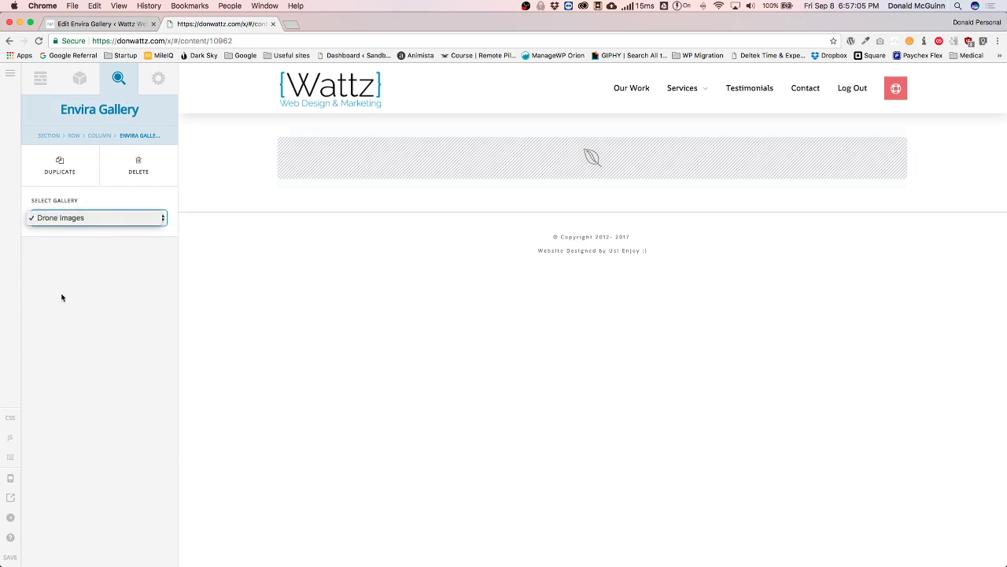
pyautogui.click(71, 218)
pyautogui.click(110, 218)
pyautogui.click(95, 219)
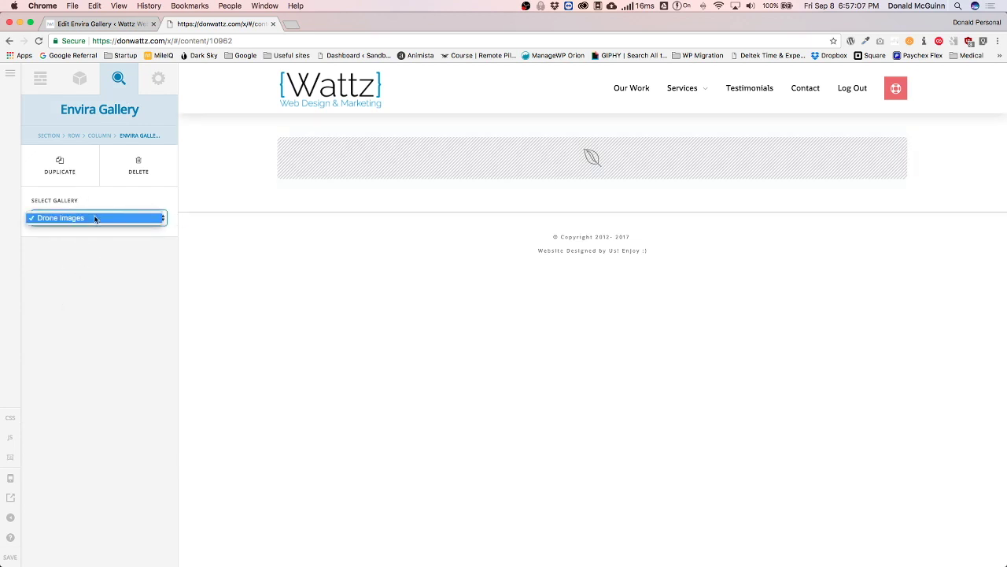
pyautogui.click(95, 219)
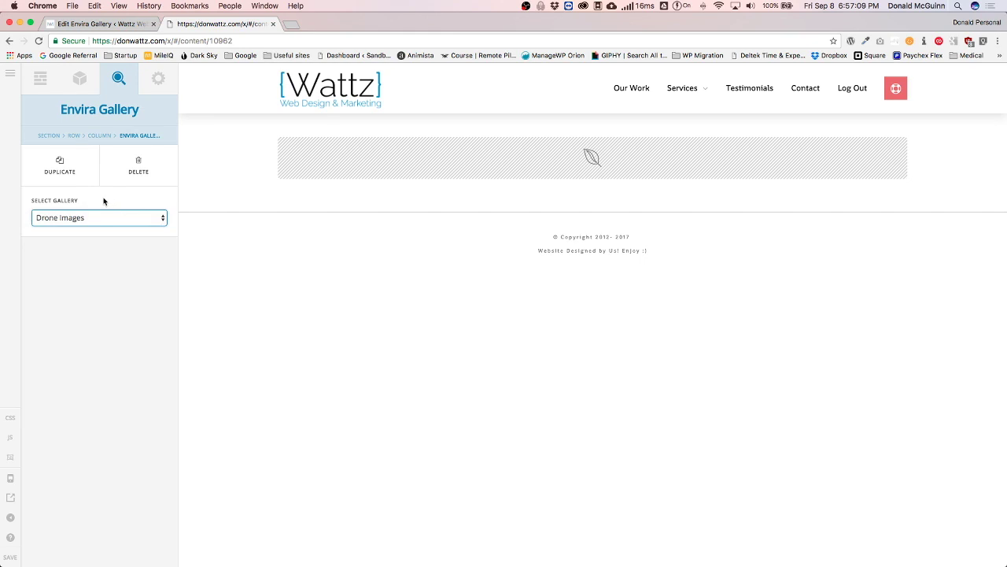
pyautogui.click(399, 165)
pyautogui.click(9, 556)
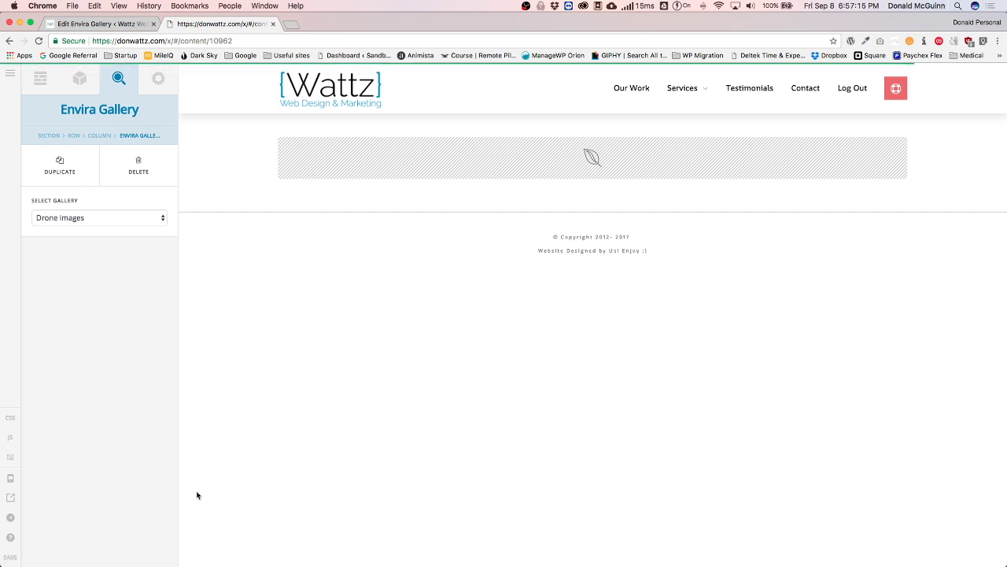
pyautogui.click(11, 498)
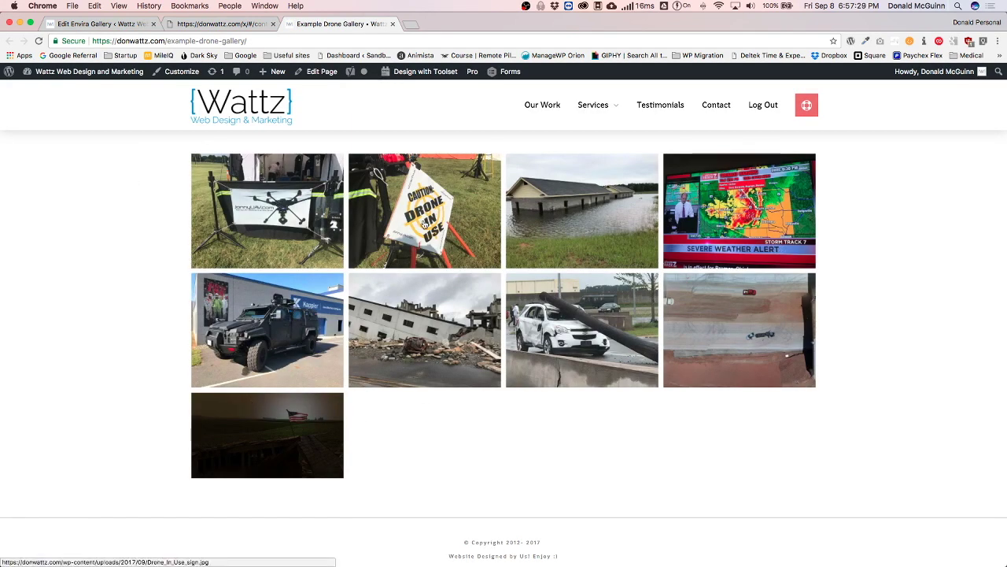
# Open the drone-in-use sign photo in the lightbox, page forward through the images, then back one
pyautogui.click(424, 224)
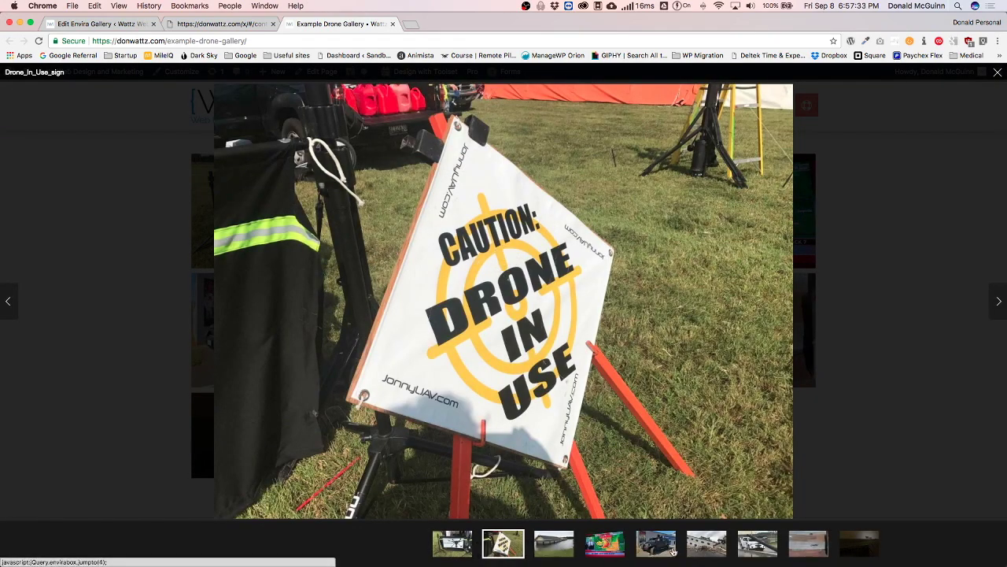
pyautogui.click(711, 551)
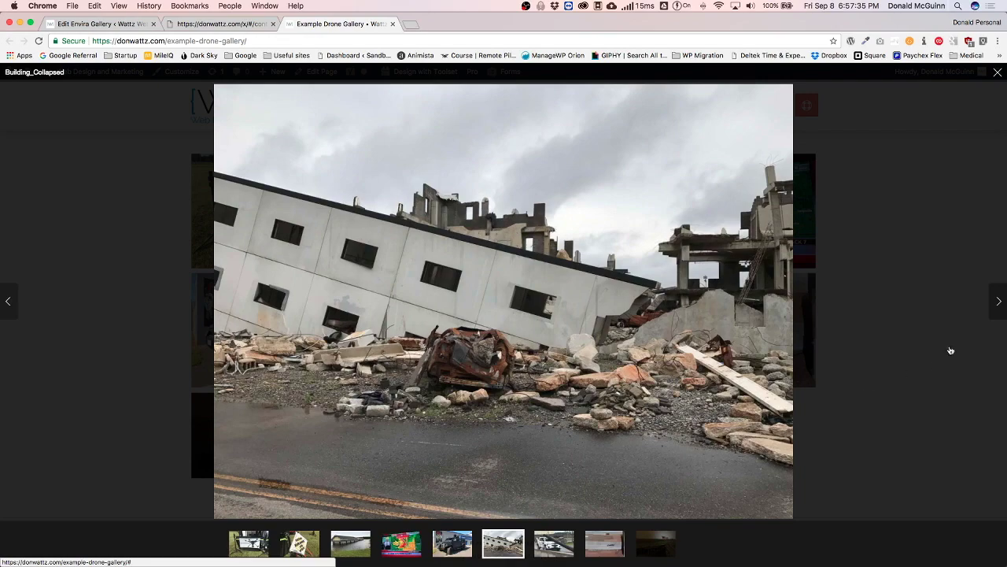
pyautogui.click(1000, 302)
pyautogui.click(1000, 302)
pyautogui.click(1000, 302)
pyautogui.click(1001, 301)
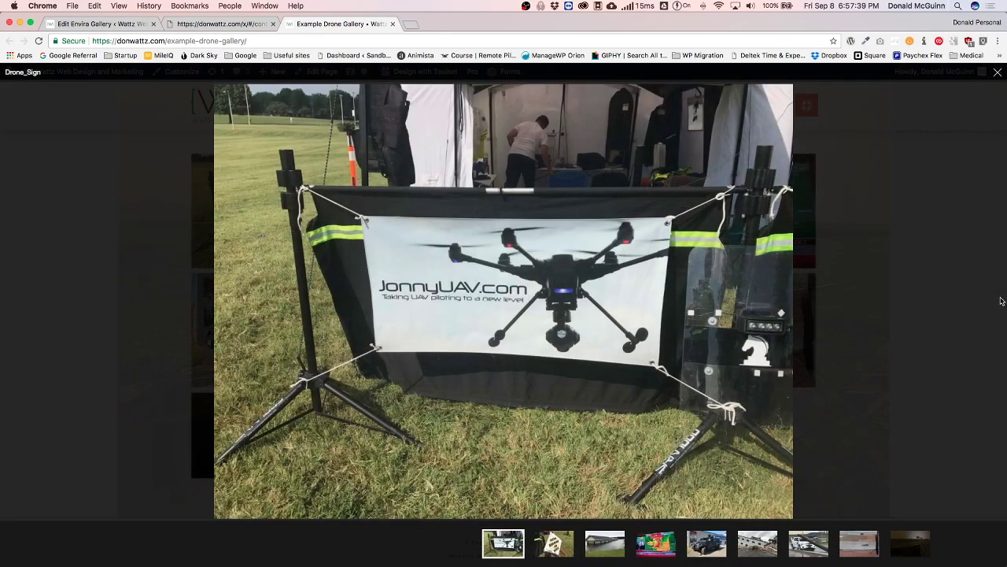
pyautogui.click(1001, 301)
pyautogui.click(1001, 301)
pyautogui.click(1001, 300)
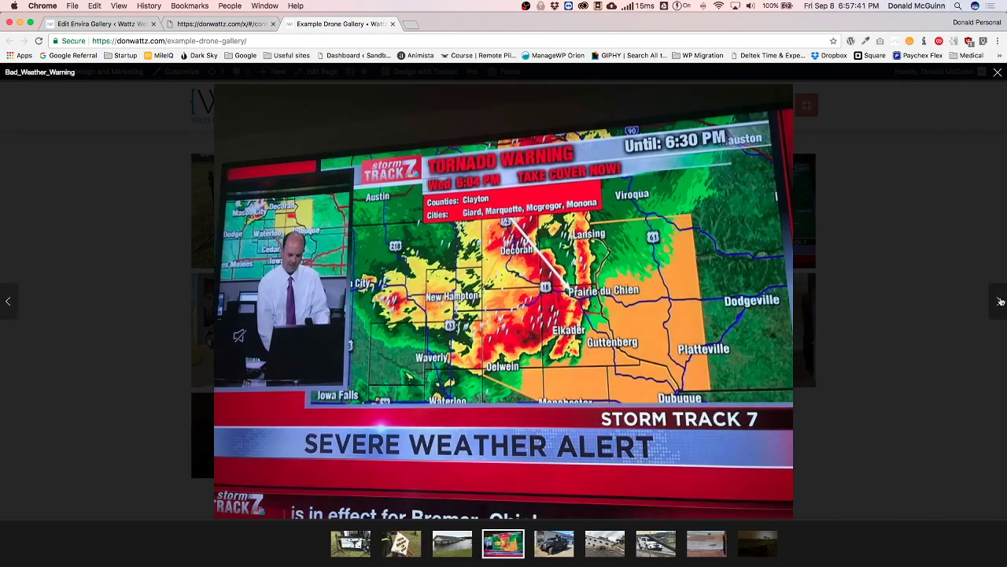
pyautogui.click(1000, 302)
pyautogui.click(1000, 301)
pyautogui.click(1000, 301)
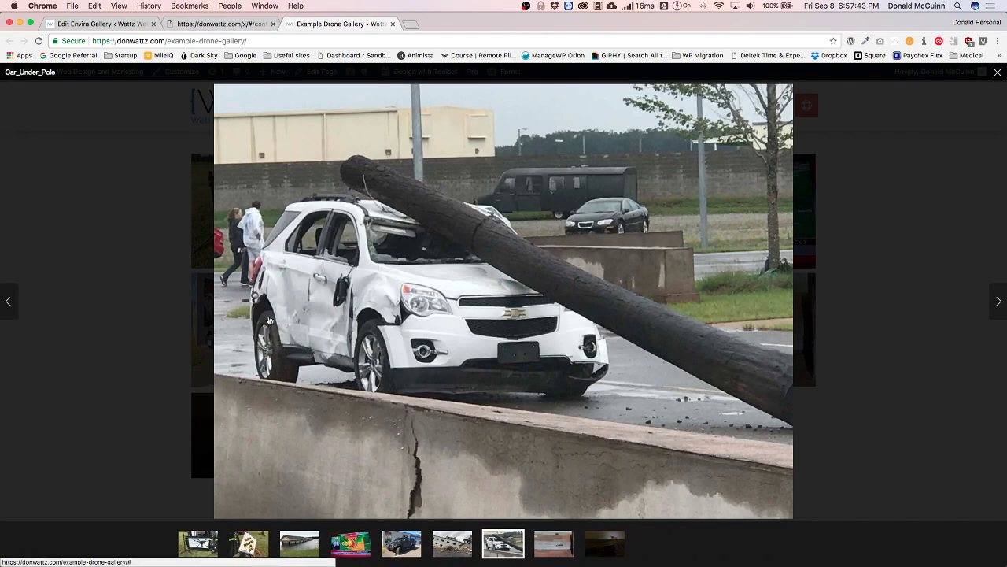
pyautogui.click(137, 299)
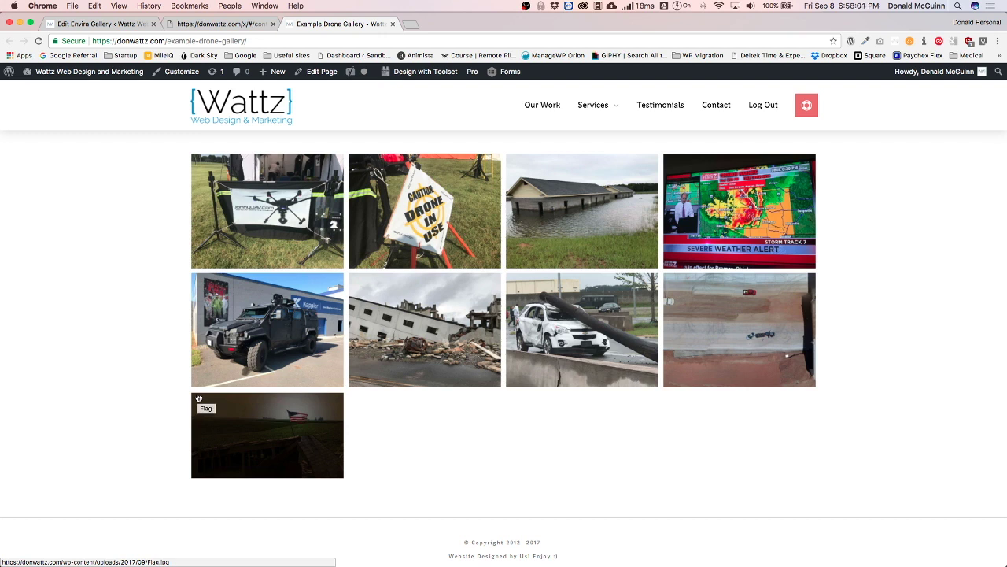
# Load enviragallery.com in a new browser tab
pyautogui.press('super+t')
pyautogui.write('envira')
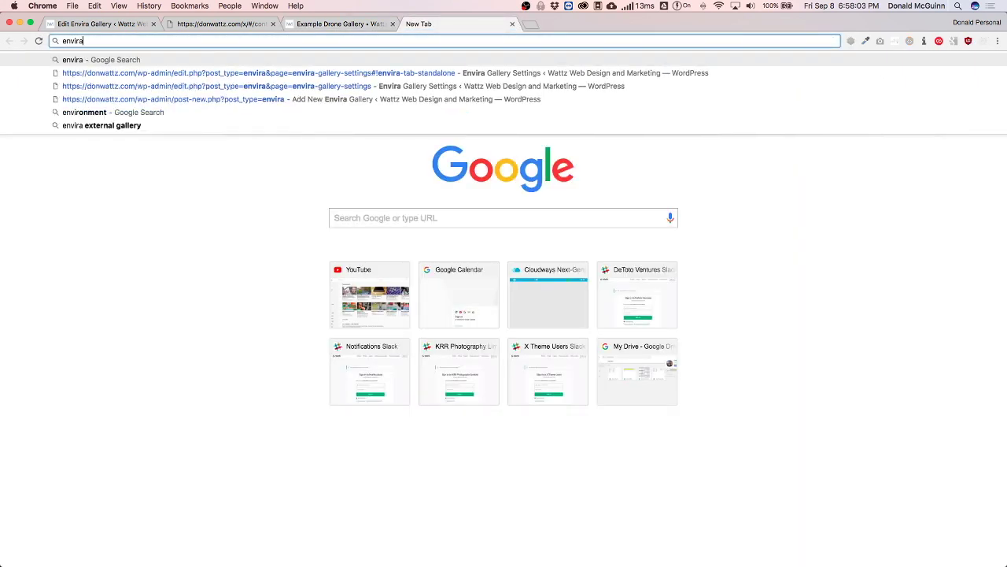
pyautogui.write('gallery.com')
pyautogui.press('Return')
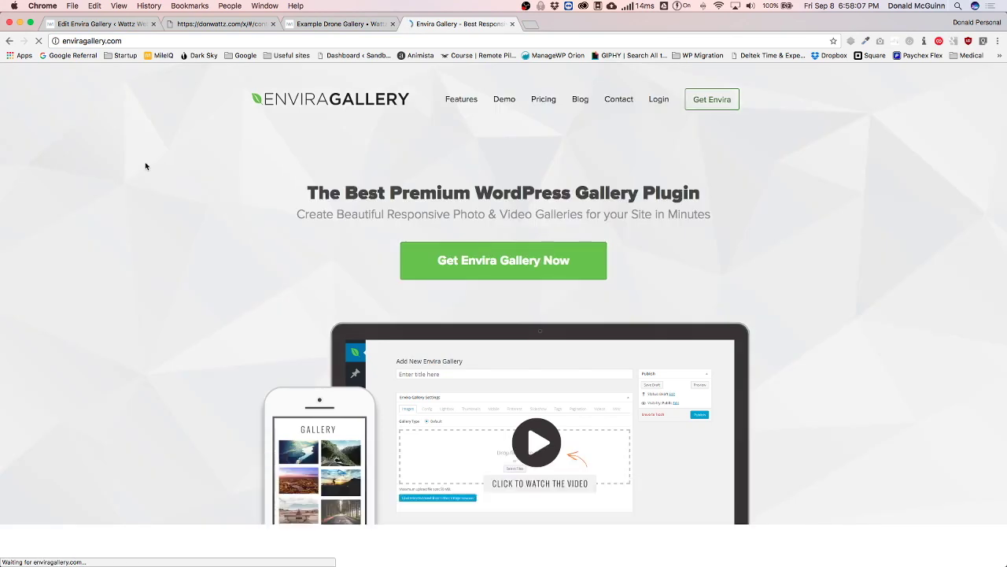
# Go to the Envira Gallery pricing page and review the plans
pyautogui.click(542, 99)
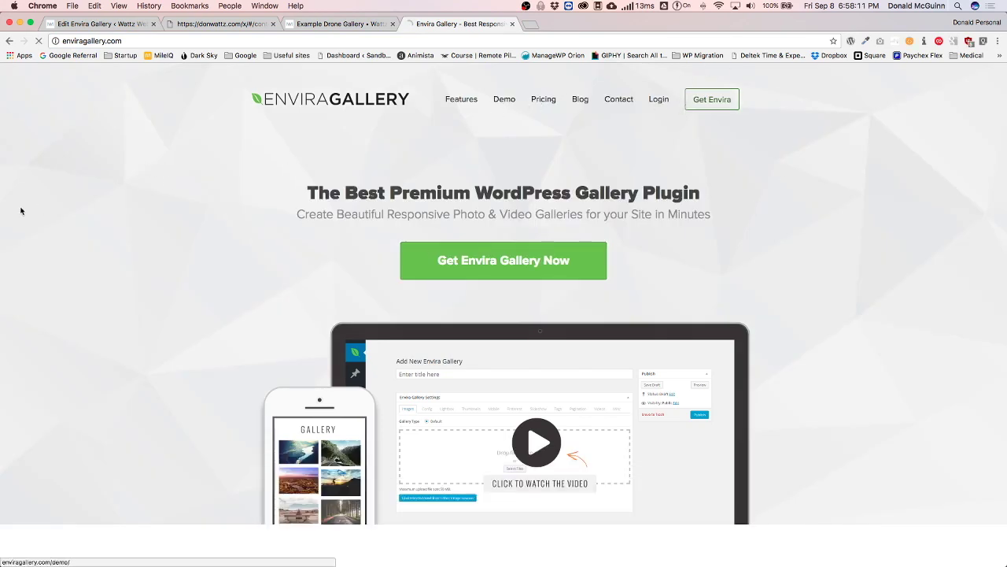
pyautogui.scroll(-5, 123, 243)
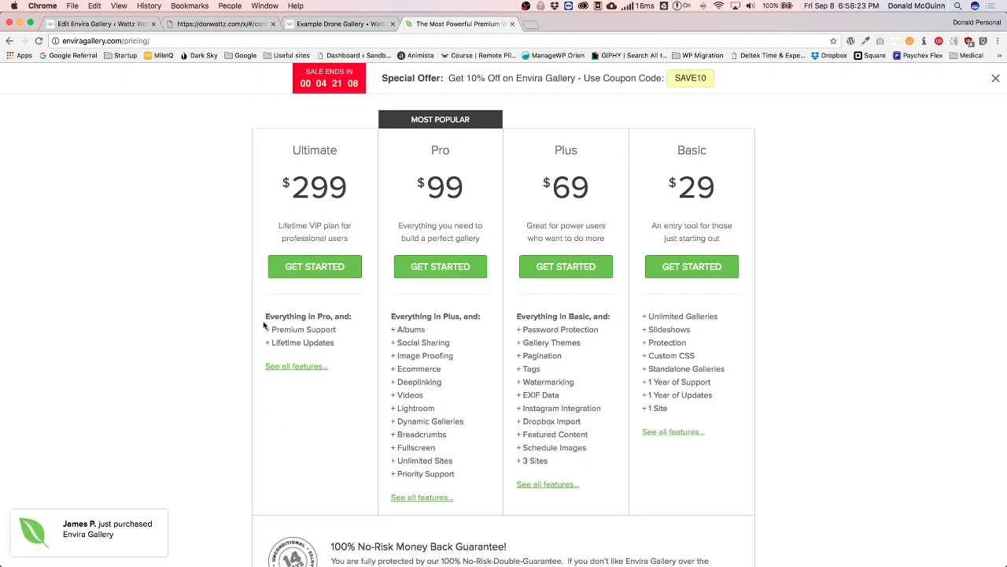
pyautogui.moveTo(265, 316); pyautogui.dragTo(354, 319)
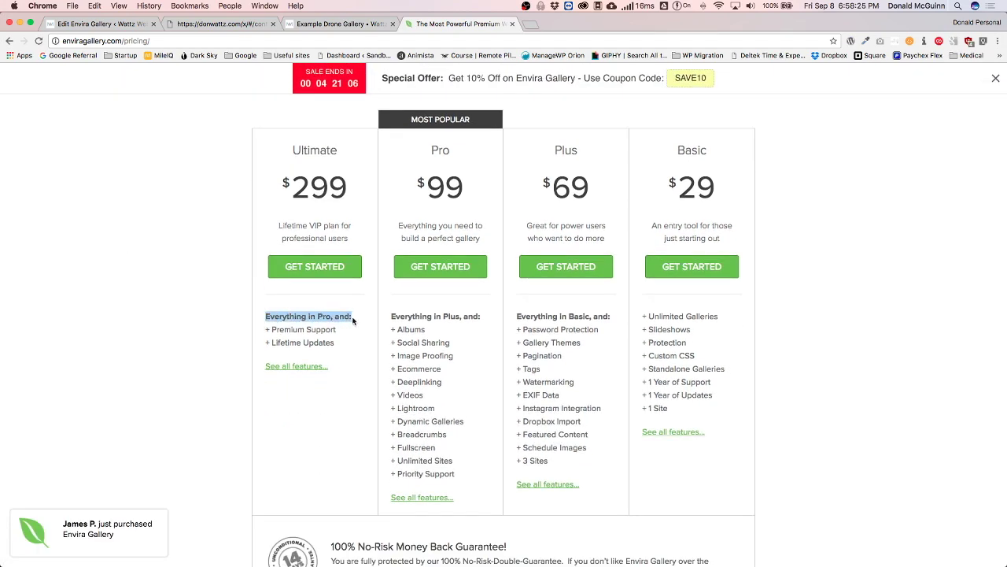
pyautogui.click(230, 318)
pyautogui.scroll(-5, 231, 317)
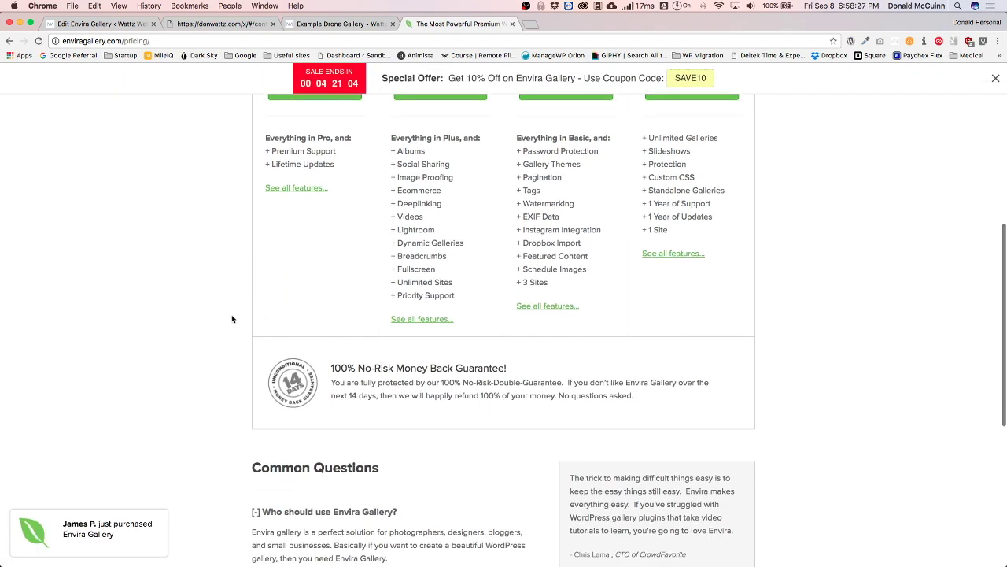
pyautogui.scroll(-3, 233, 319)
pyautogui.scroll(7, 232, 318)
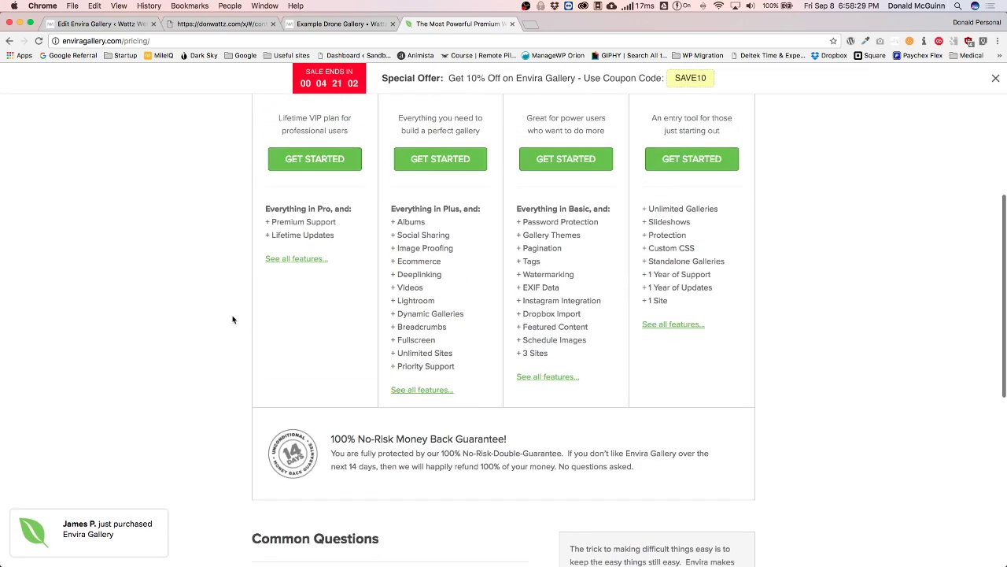
# Jump to the full plan feature comparison table and scroll through it
pyautogui.click(283, 286)
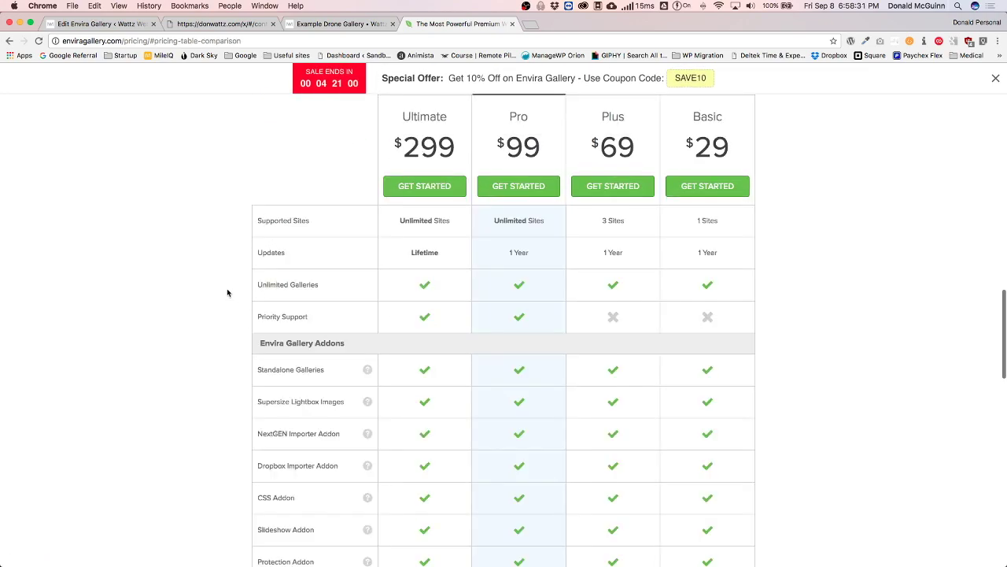
pyautogui.scroll(-5, 228, 293)
pyautogui.scroll(-5, 227, 292)
pyautogui.scroll(8, 227, 293)
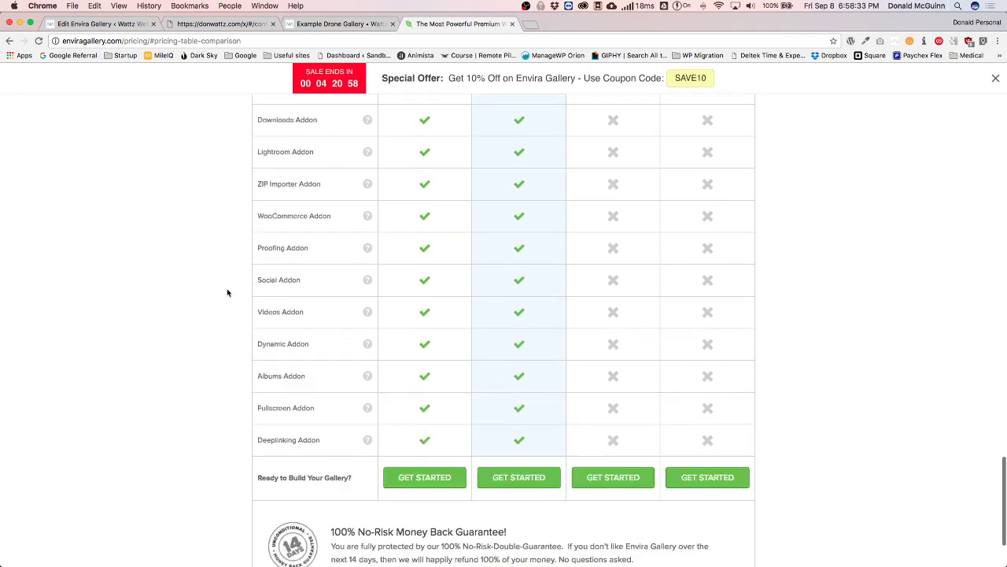
pyautogui.scroll(4, 228, 293)
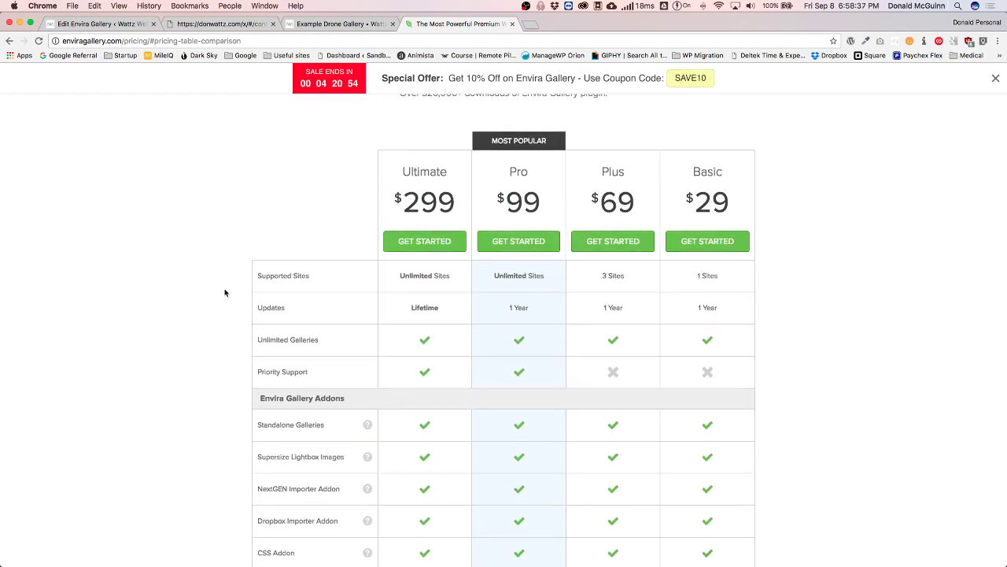
pyautogui.scroll(2, 224, 293)
pyautogui.scroll(-3, 225, 293)
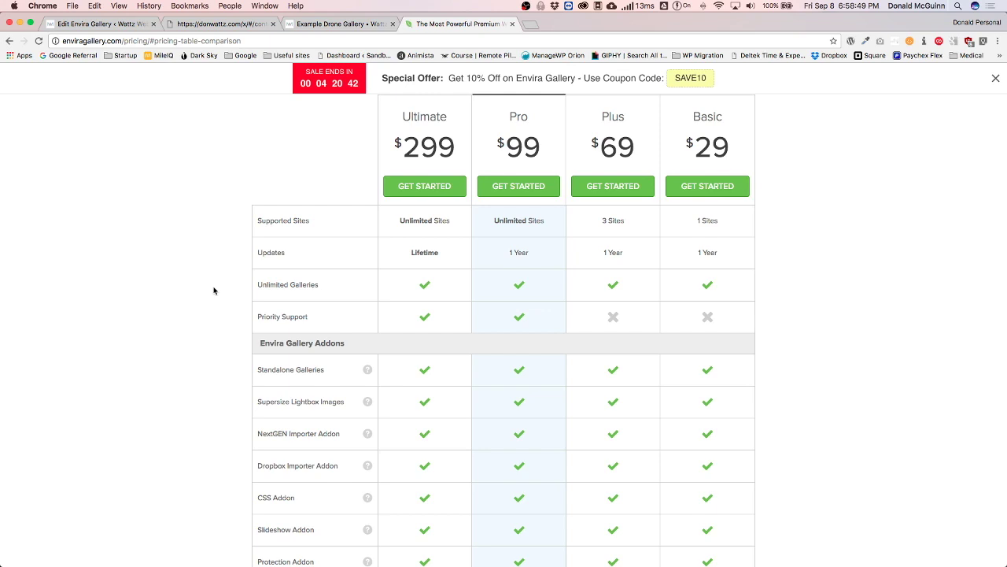
pyautogui.scroll(3, 205, 289)
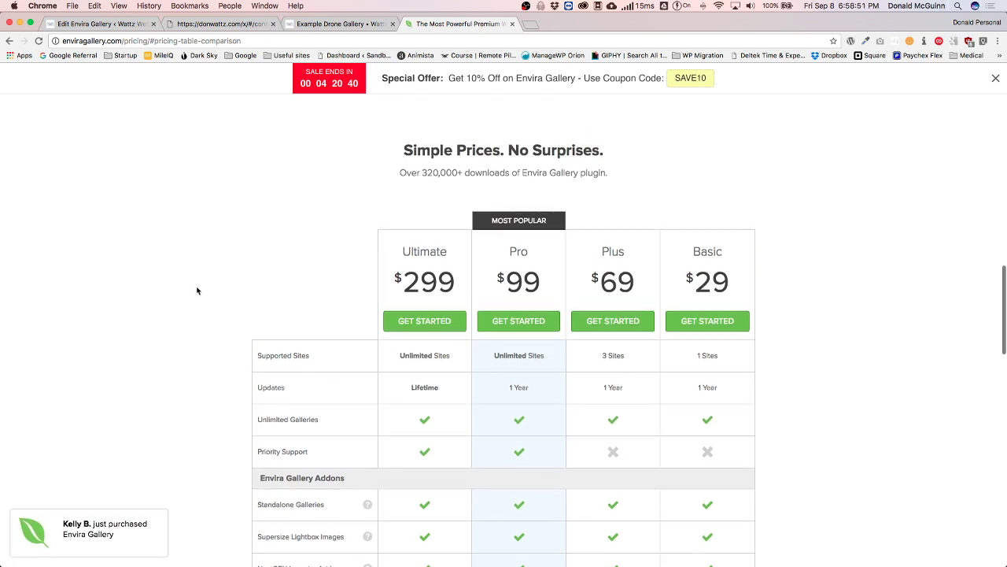